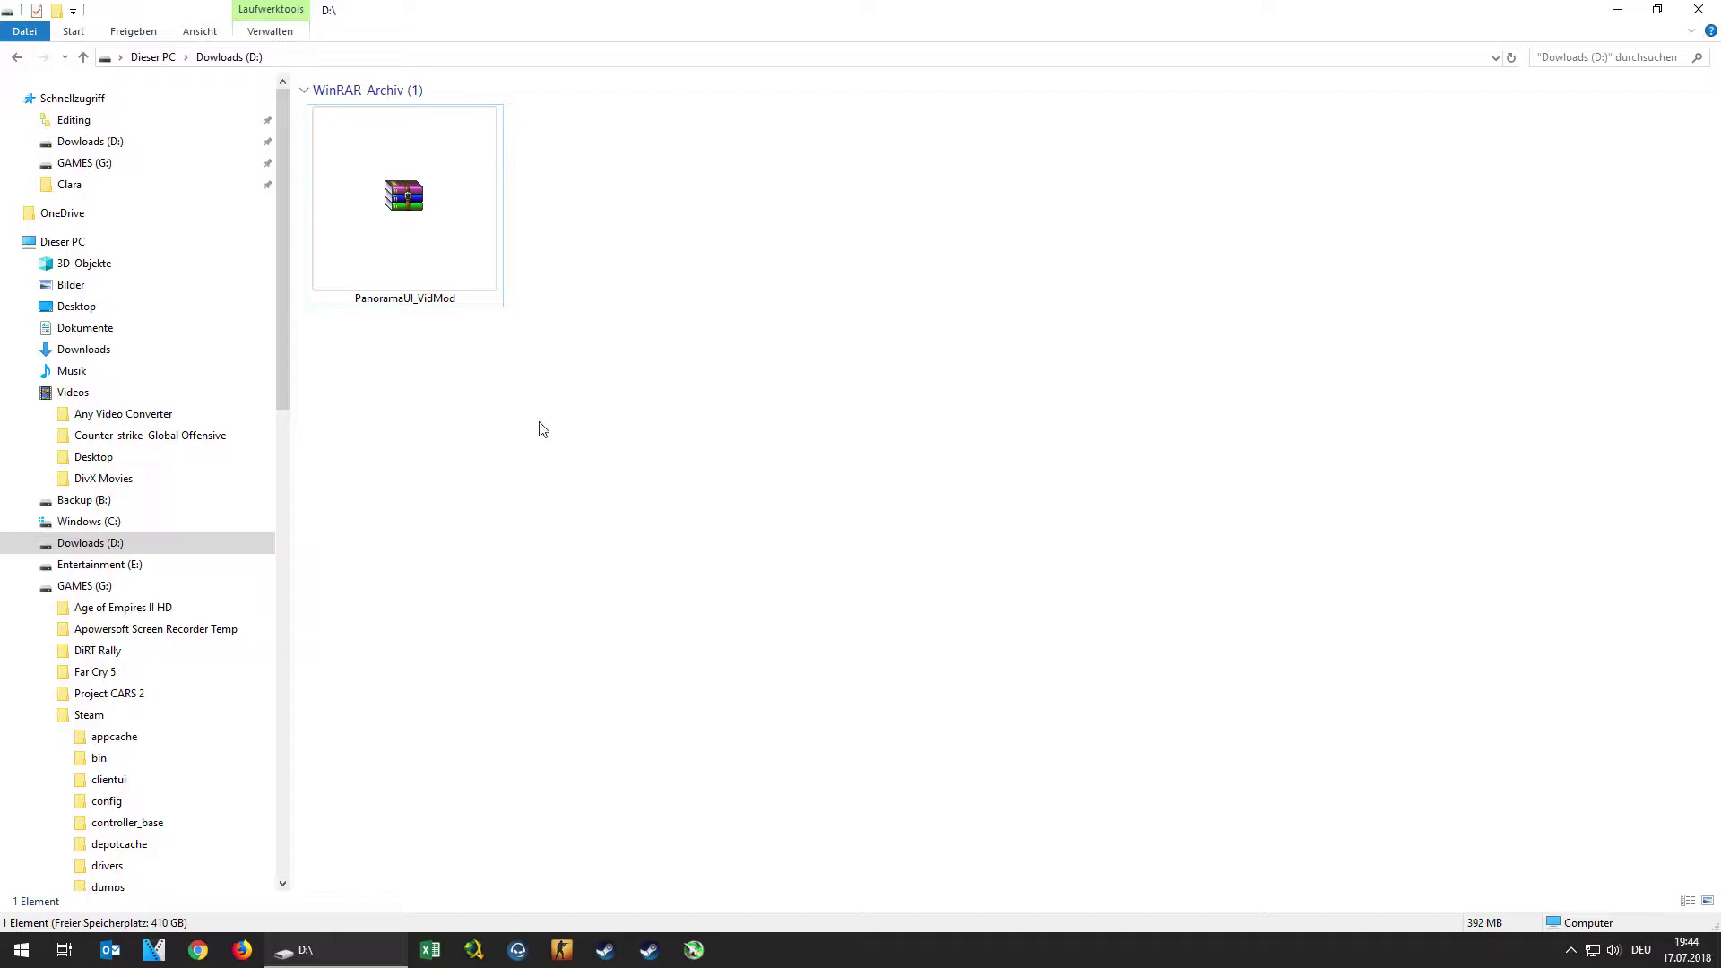
# - Extract the PanoramaUI_VidMod archive with 'Entpacken nach PanoramaUI_VidMod\' and select the new folder
pyautogui.click(461, 273)
pyautogui.rightClick(461, 272)
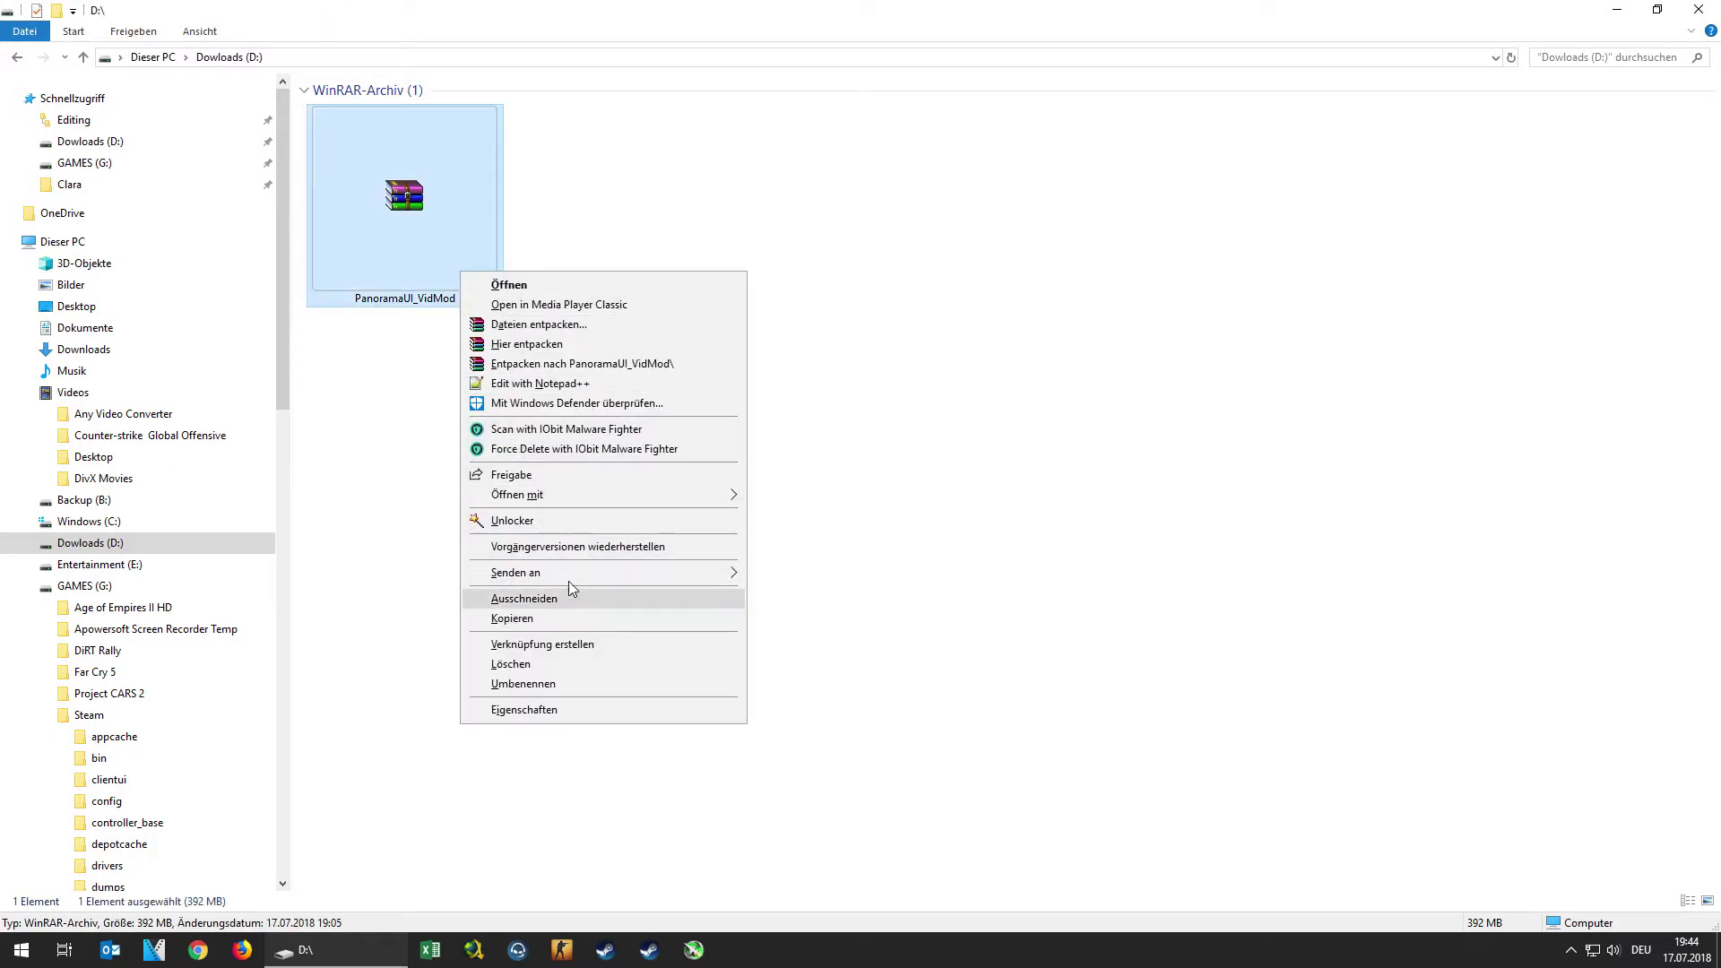
pyautogui.click(557, 365)
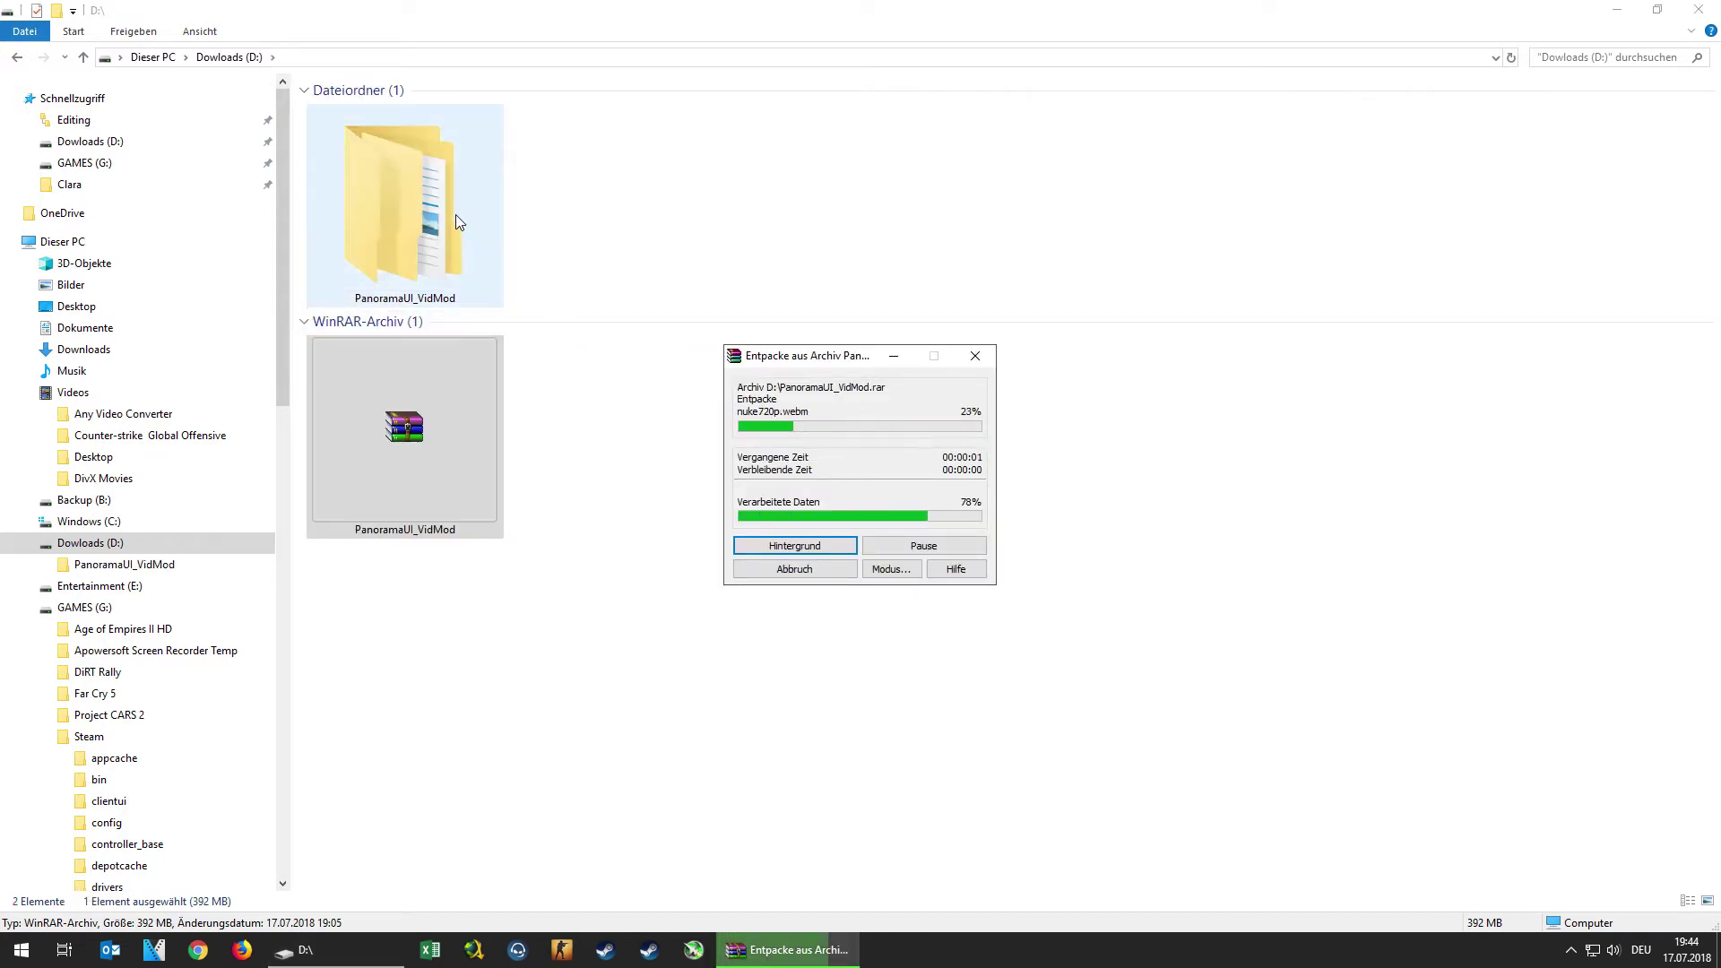
pyautogui.click(407, 230)
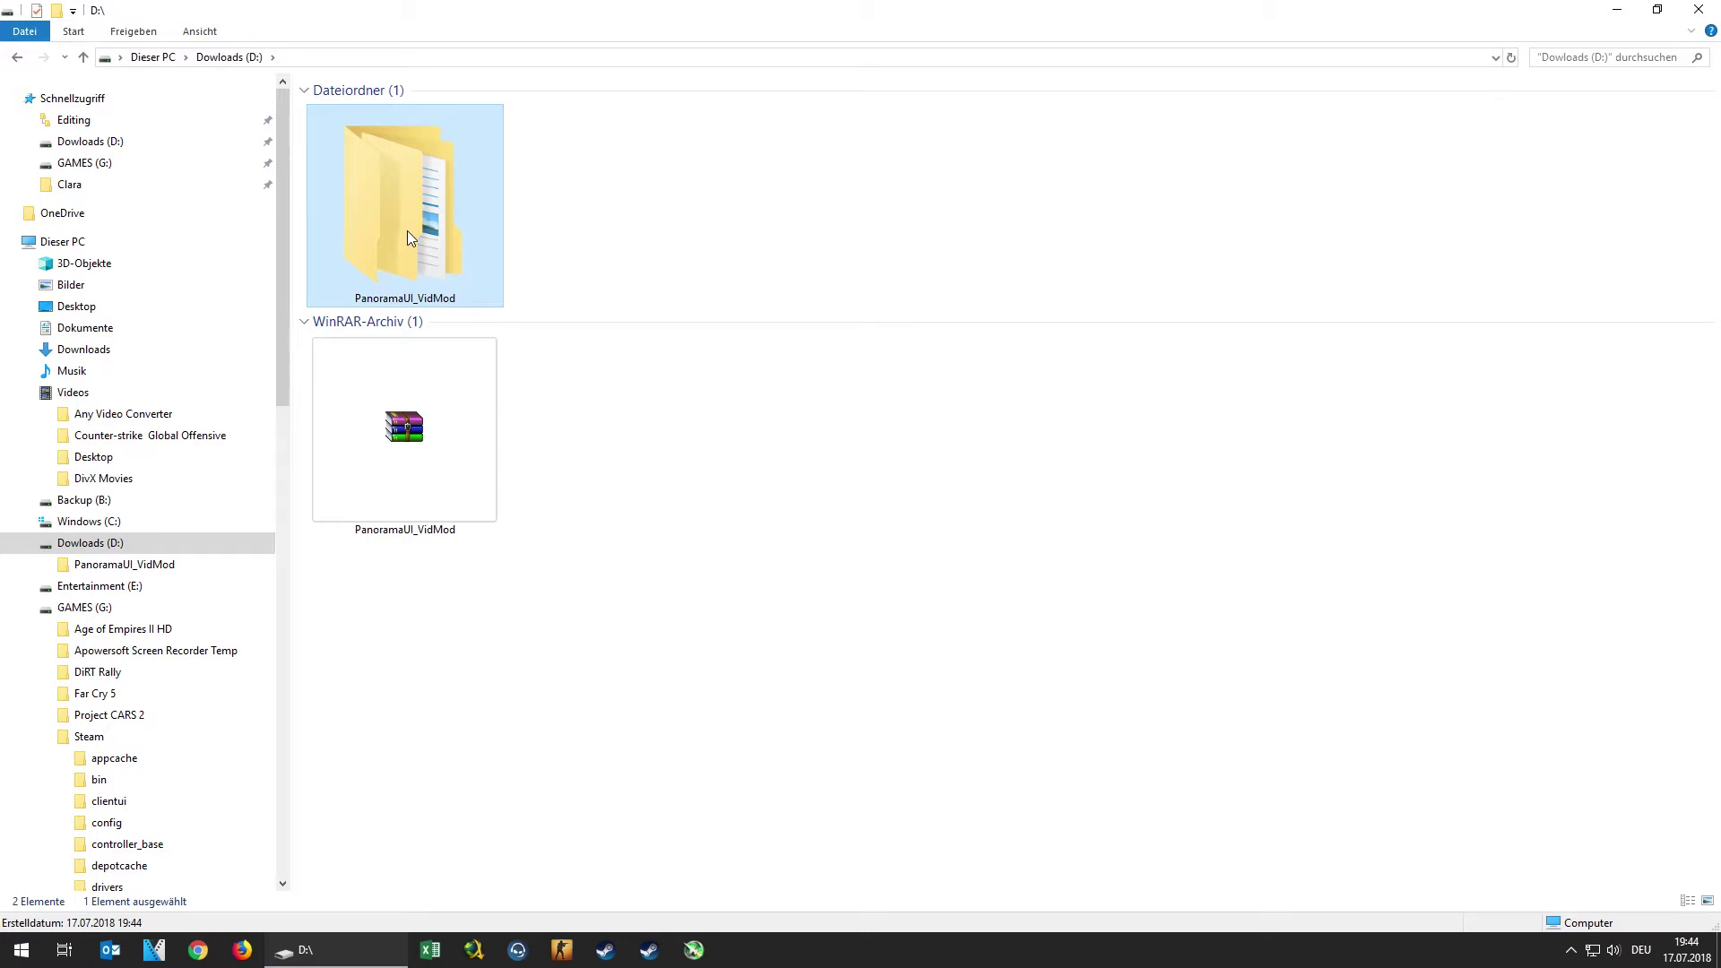
# - Browse the PanoramaUI_VidMod blurred and crispy folders and play nuke720p in VLC
pyautogui.doubleClick(407, 229)
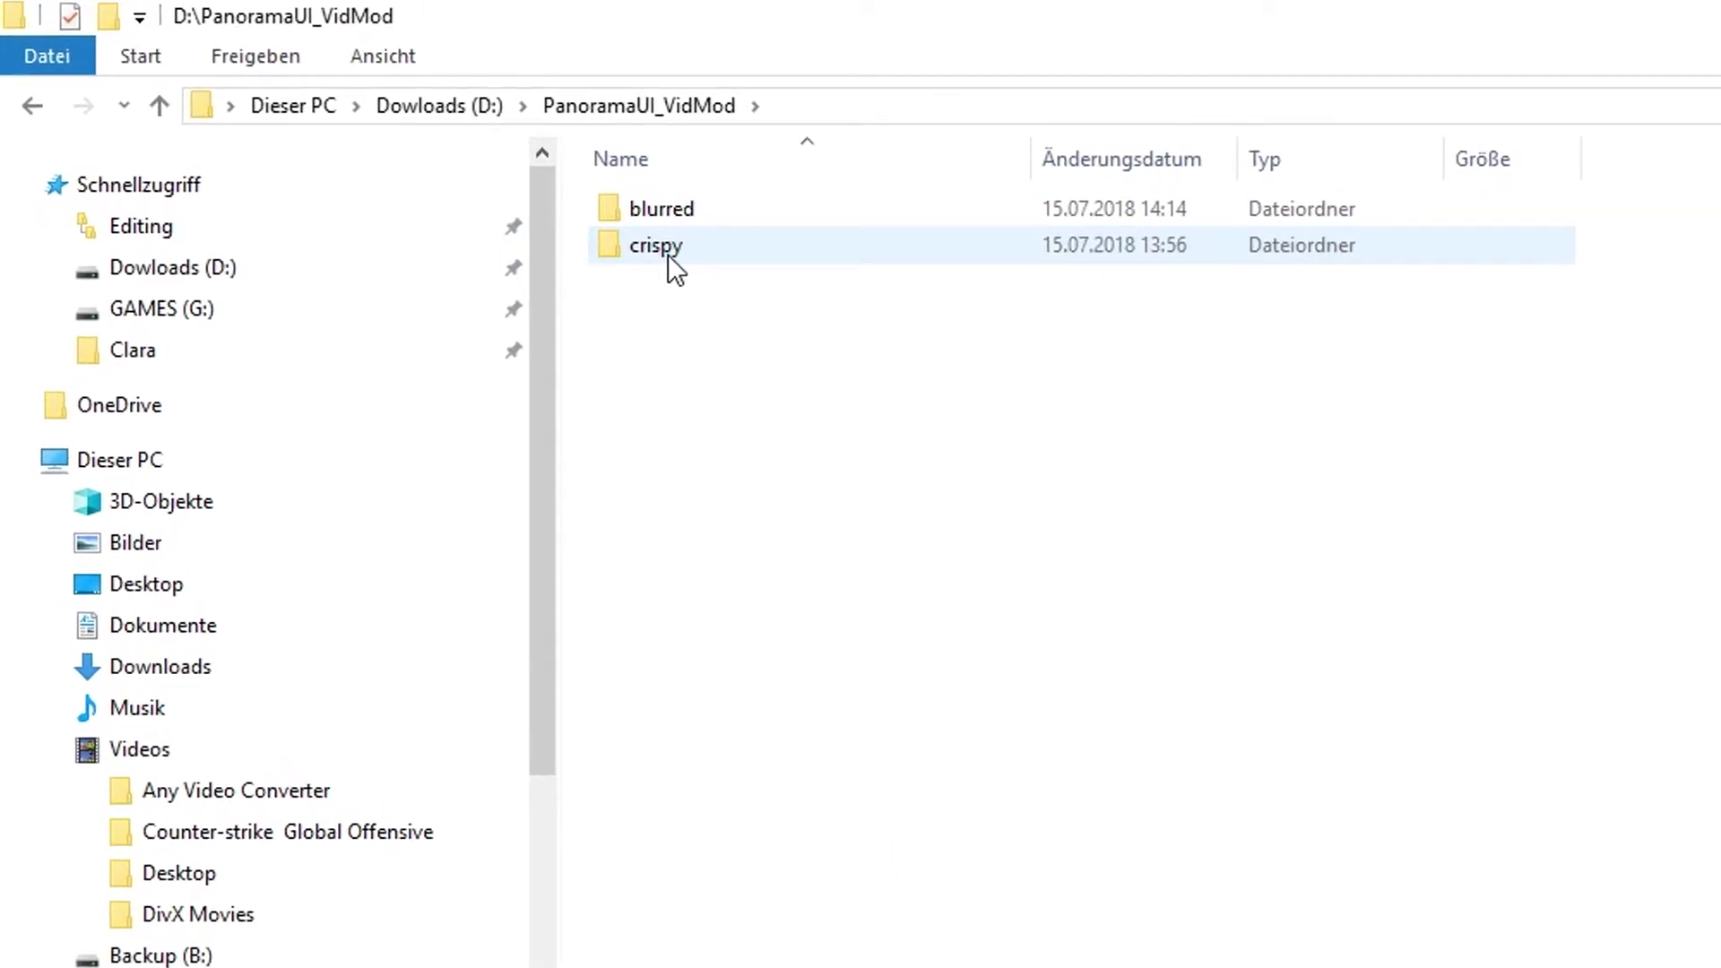
pyautogui.doubleClick(665, 214)
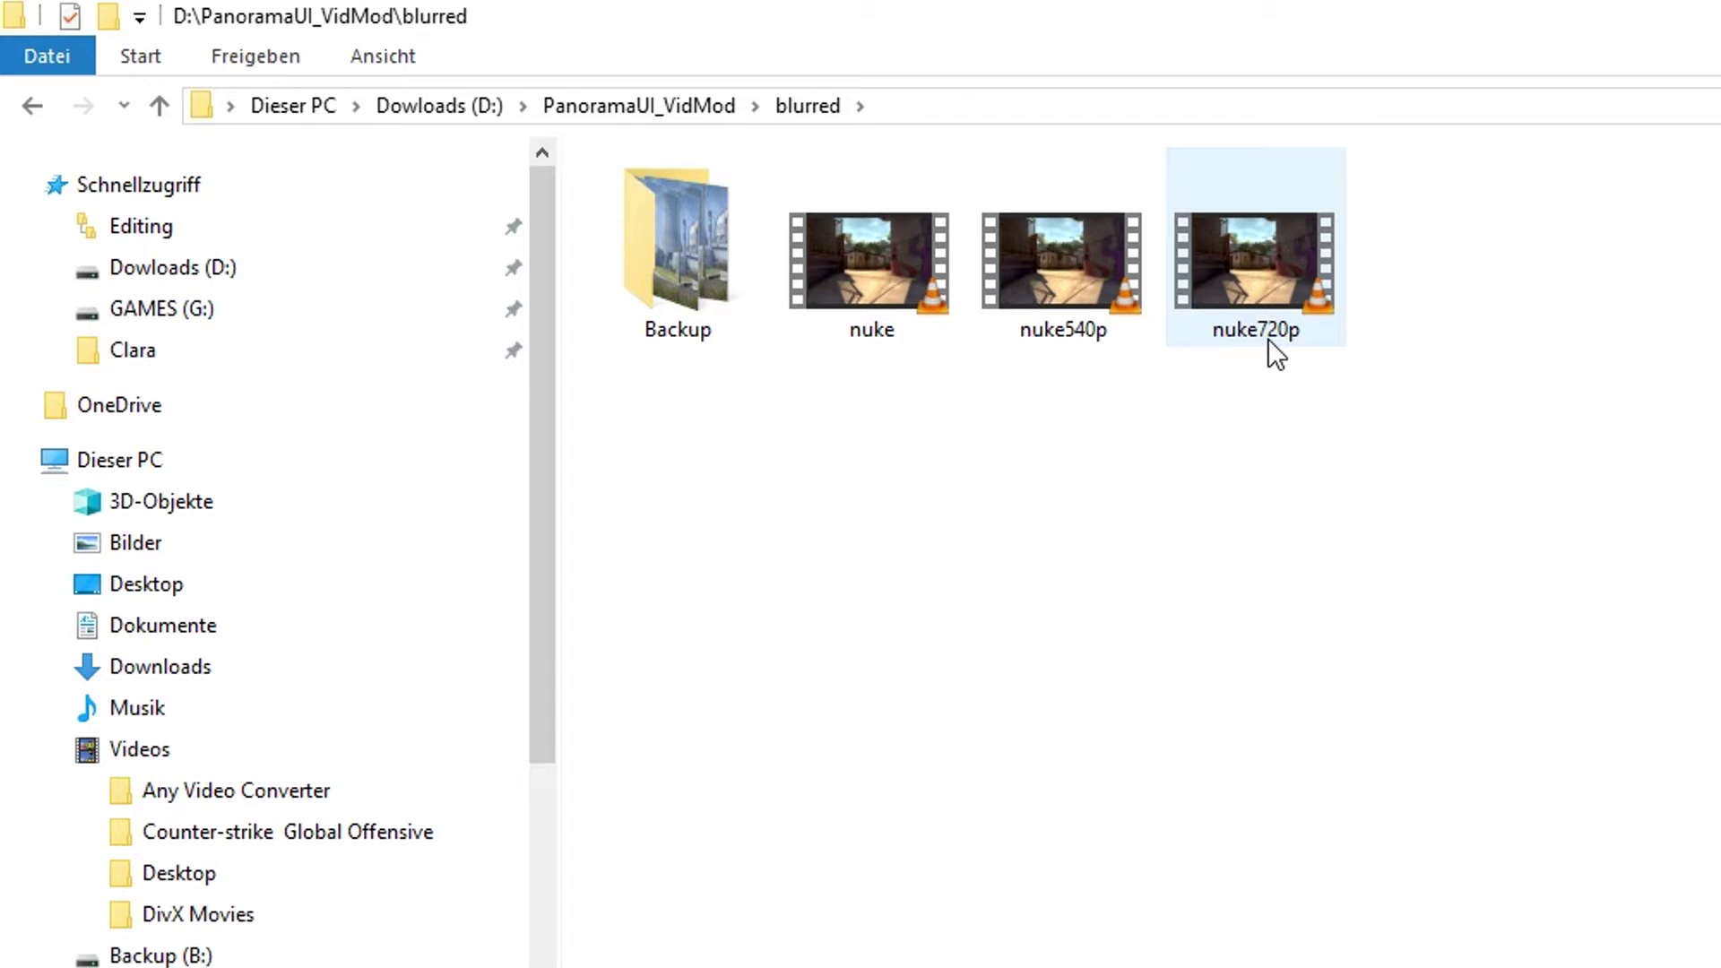
pyautogui.click(105, 608)
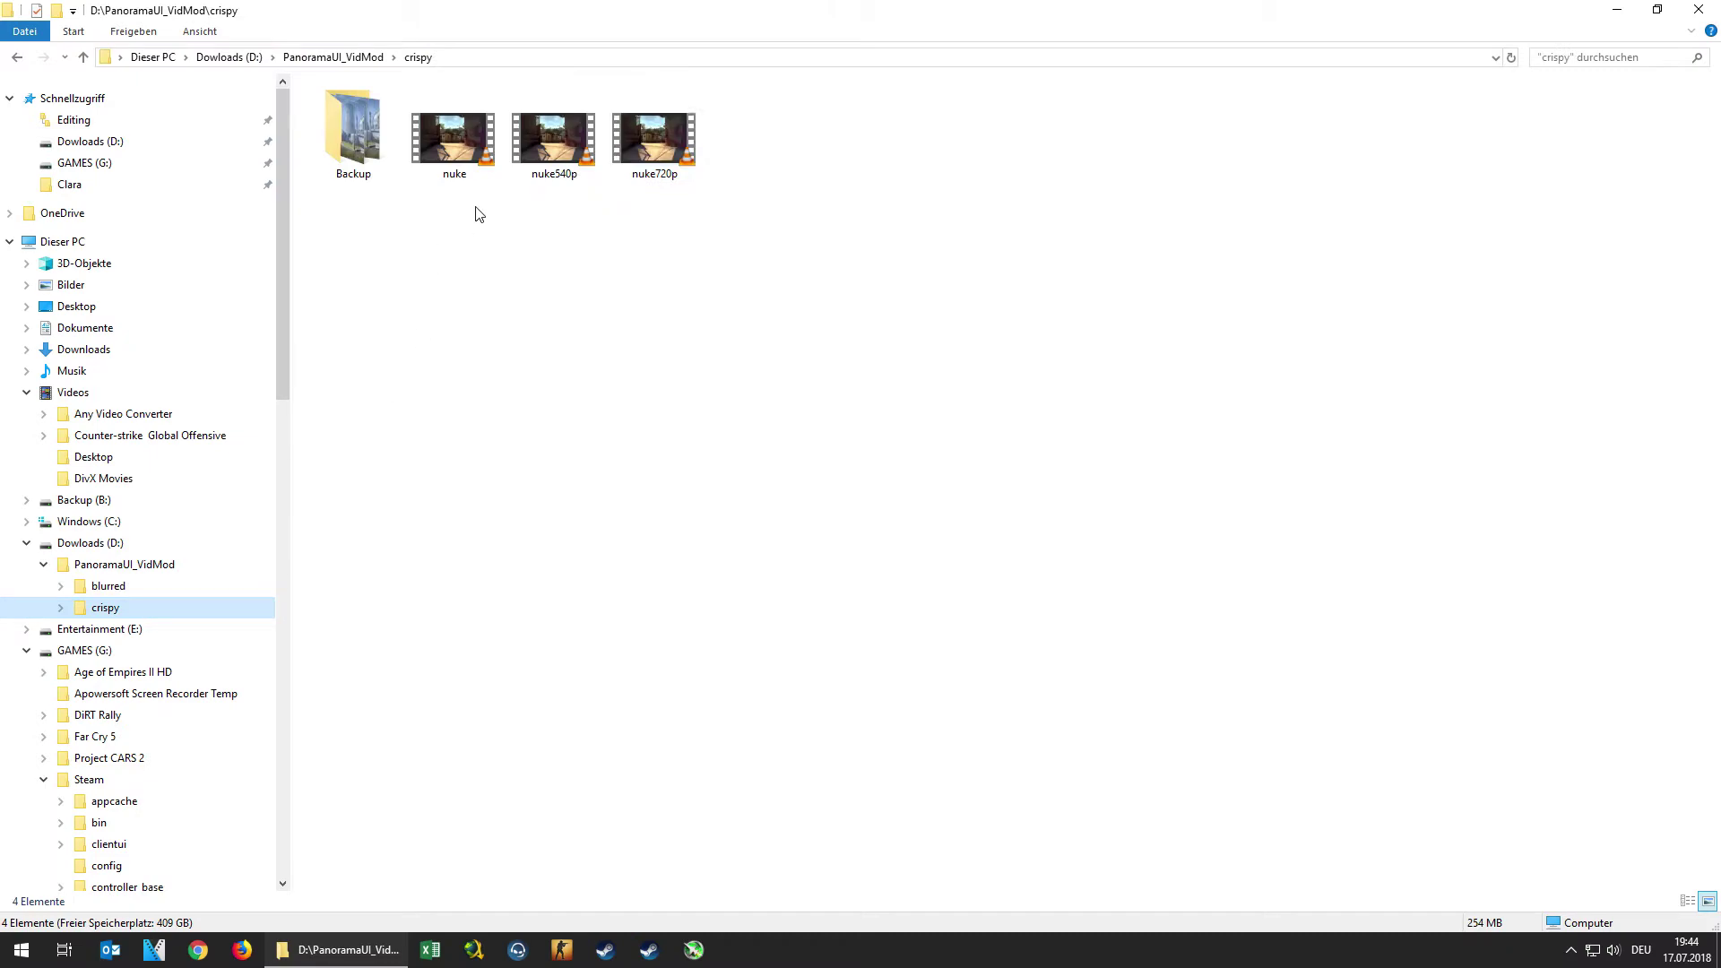
pyautogui.doubleClick(638, 175)
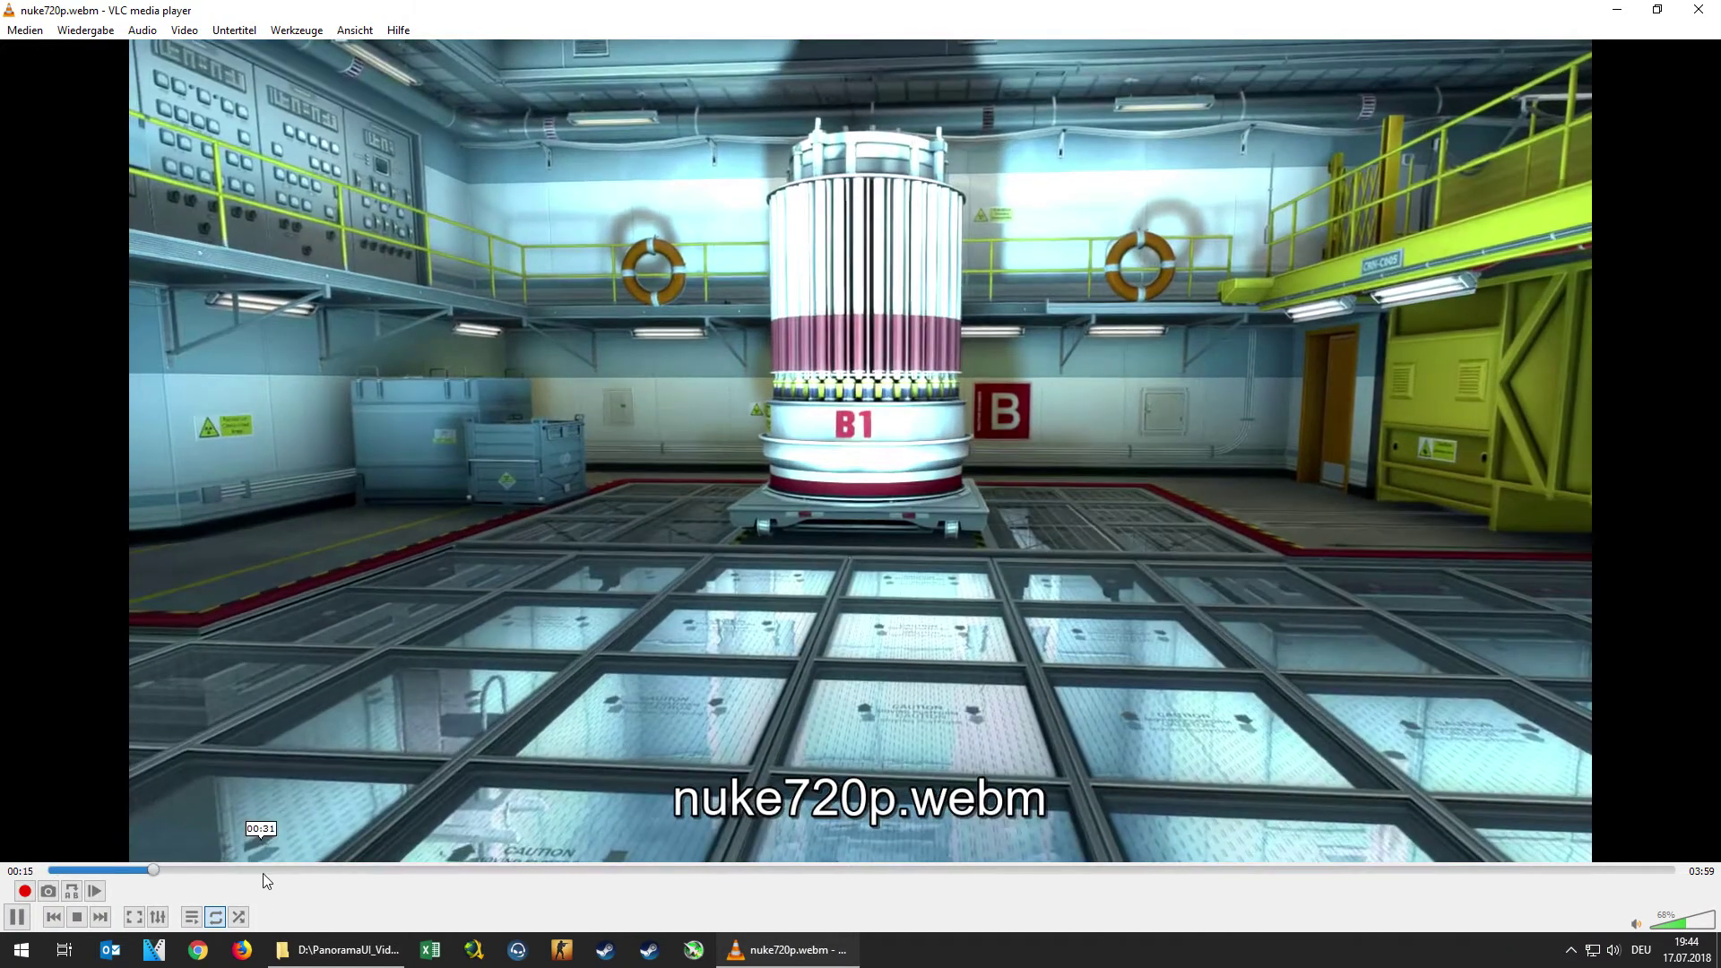
# - Skim the crispy nuke720p video from 00:48 through the Cobblestone, Dust2 and Inferno scenes to its end
pyautogui.click(371, 869)
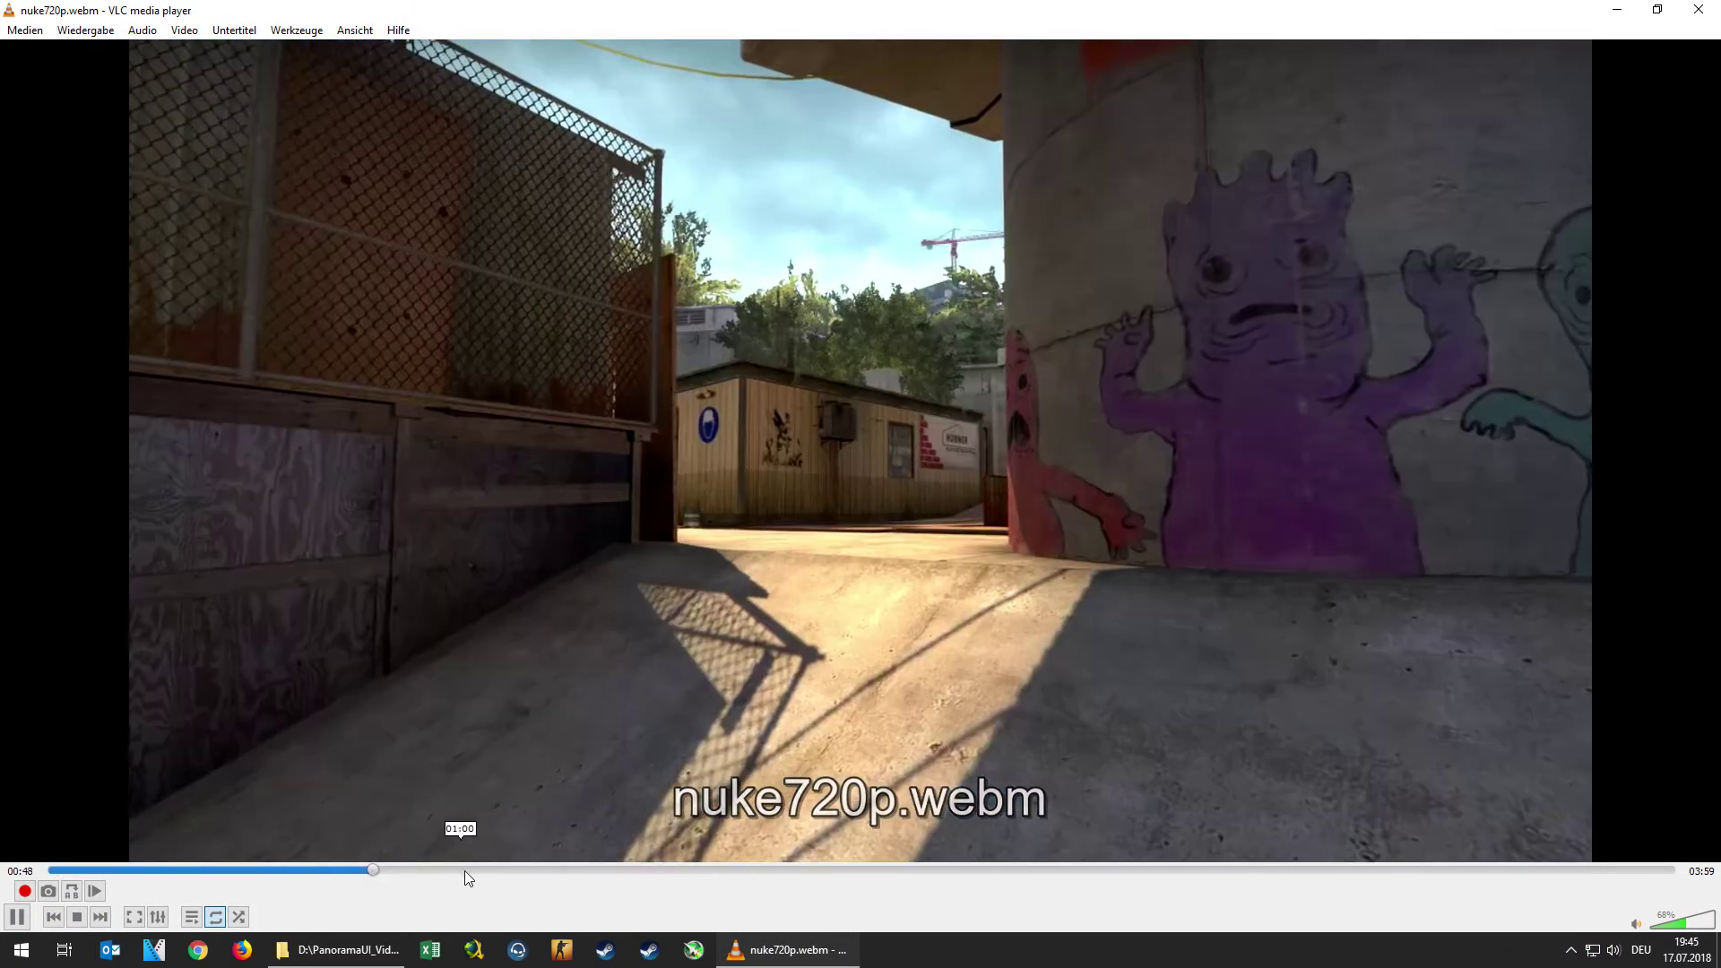
pyautogui.click(507, 869)
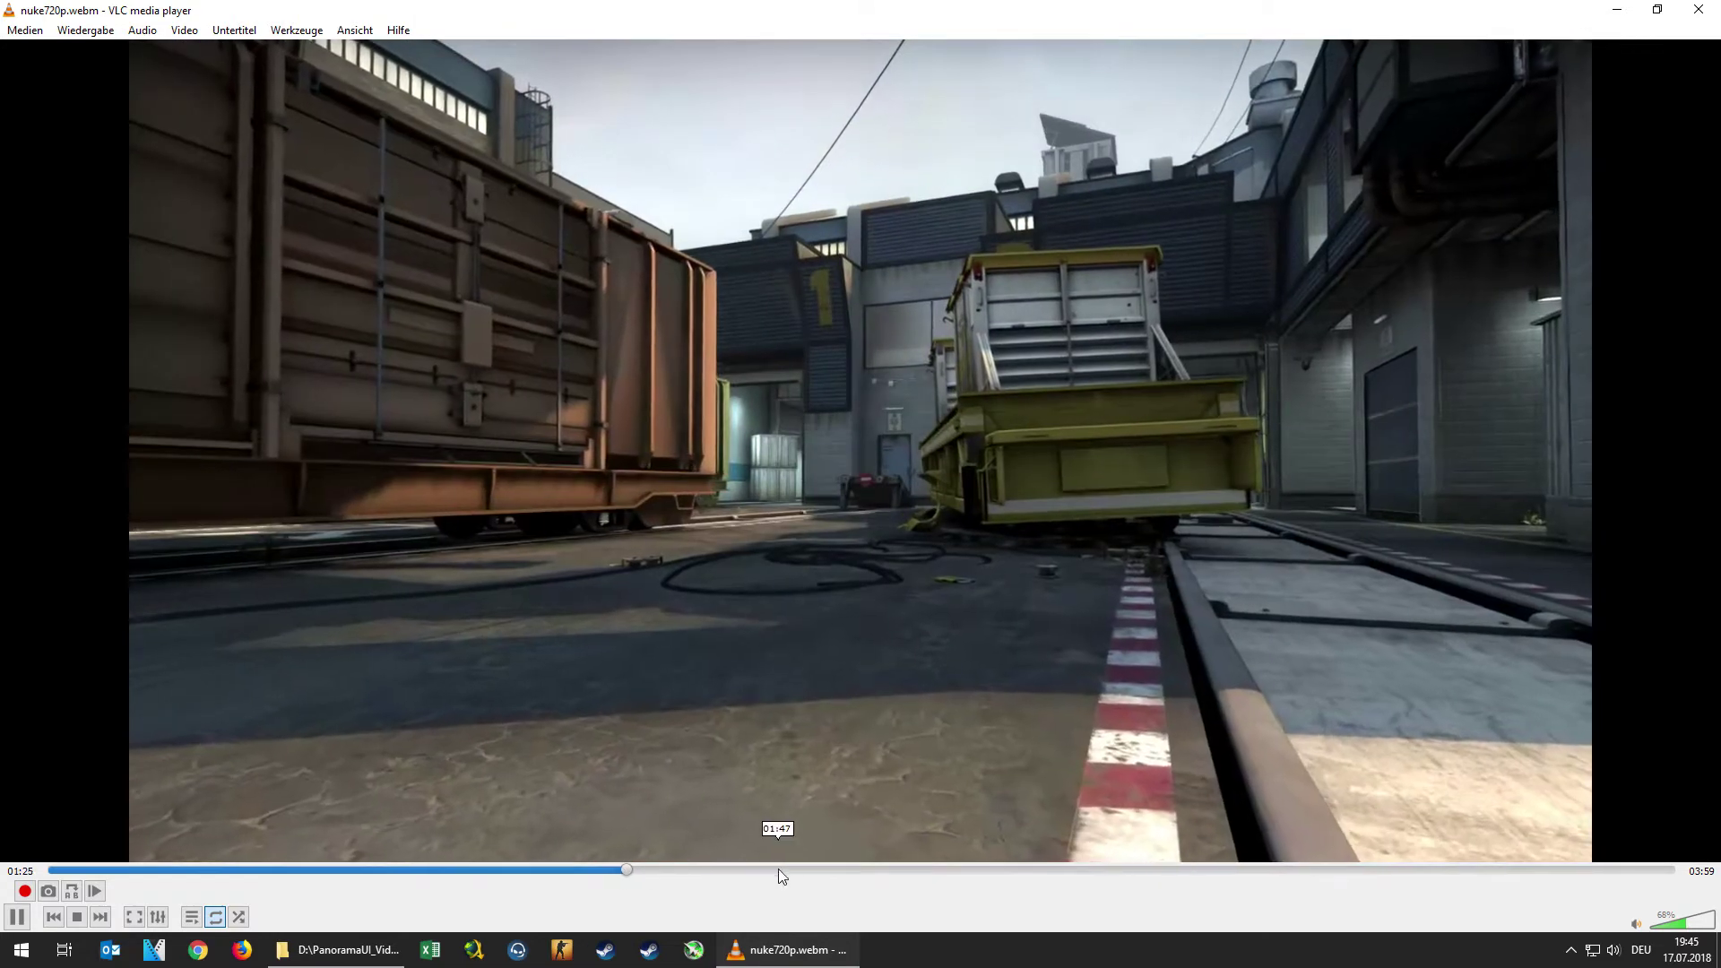
pyautogui.click(780, 869)
pyautogui.click(1071, 868)
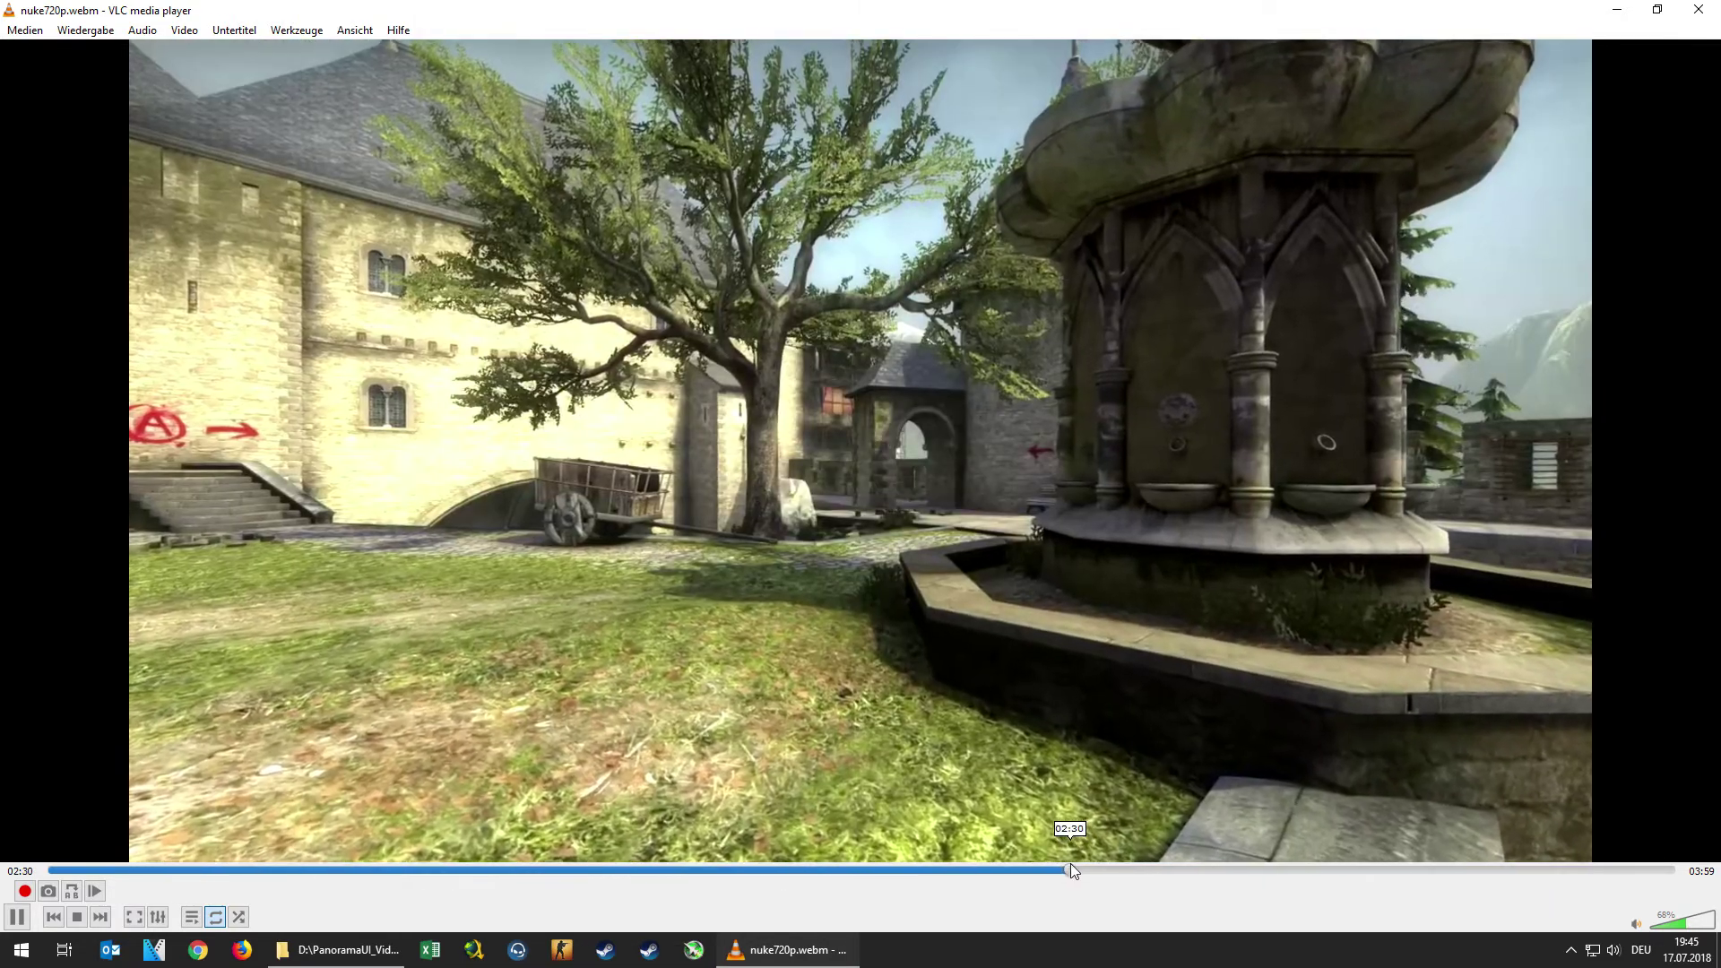
pyautogui.click(1217, 867)
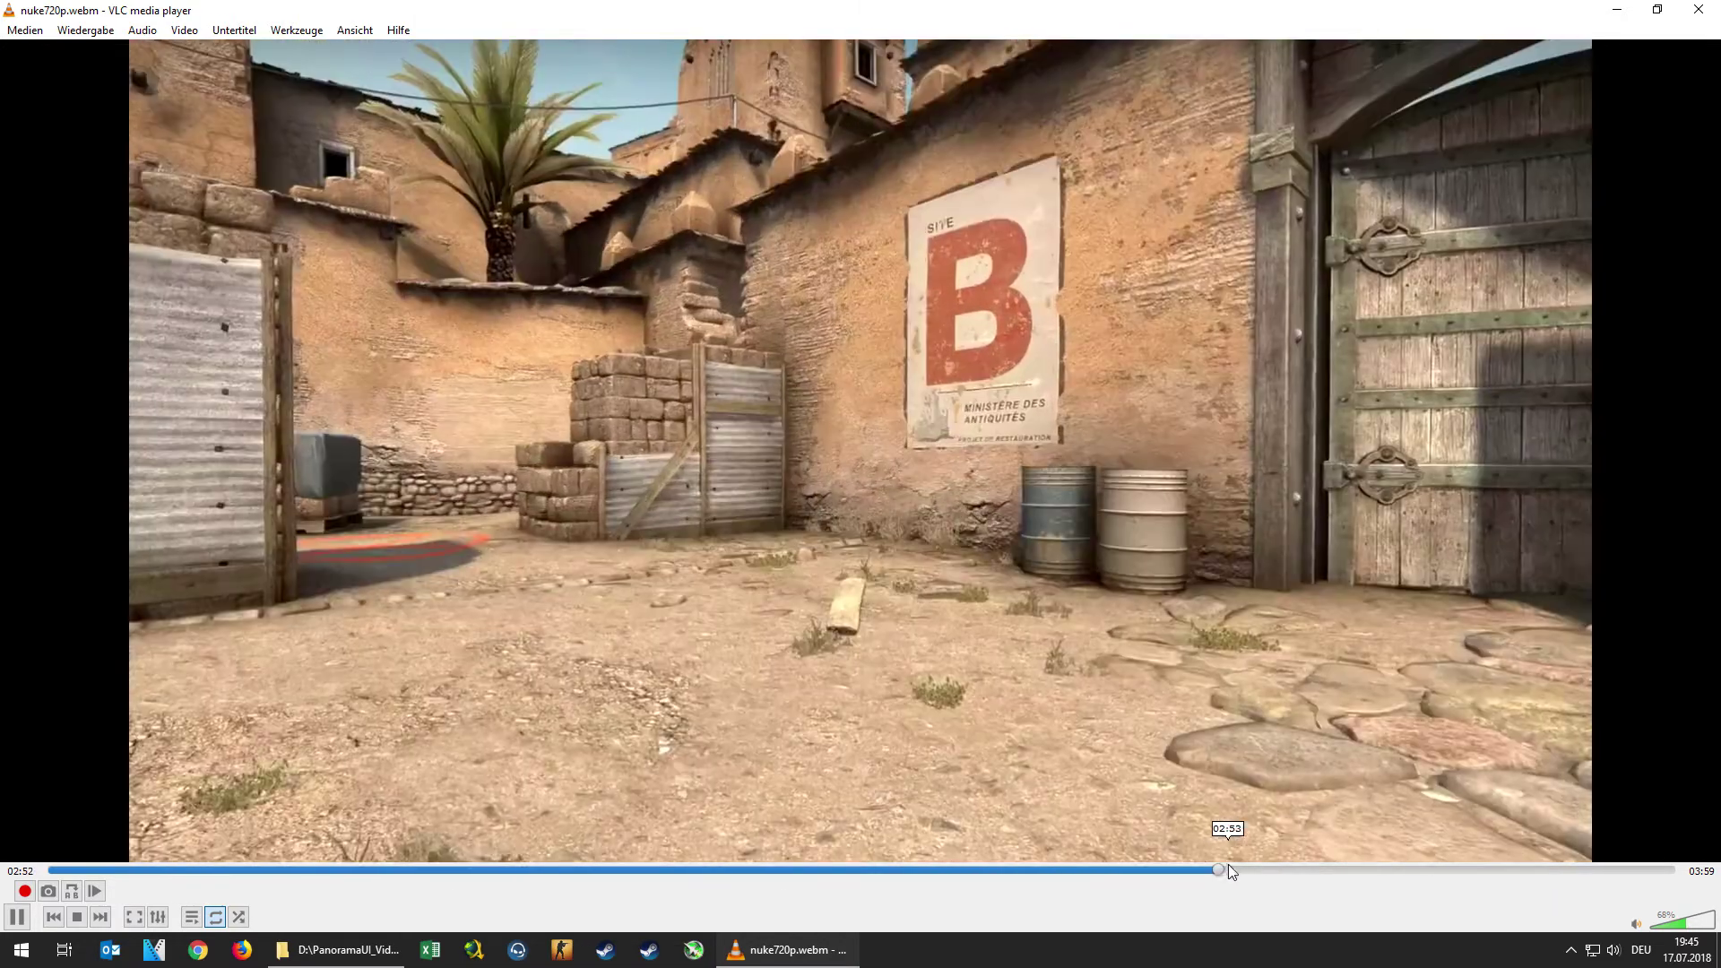
pyautogui.click(1321, 869)
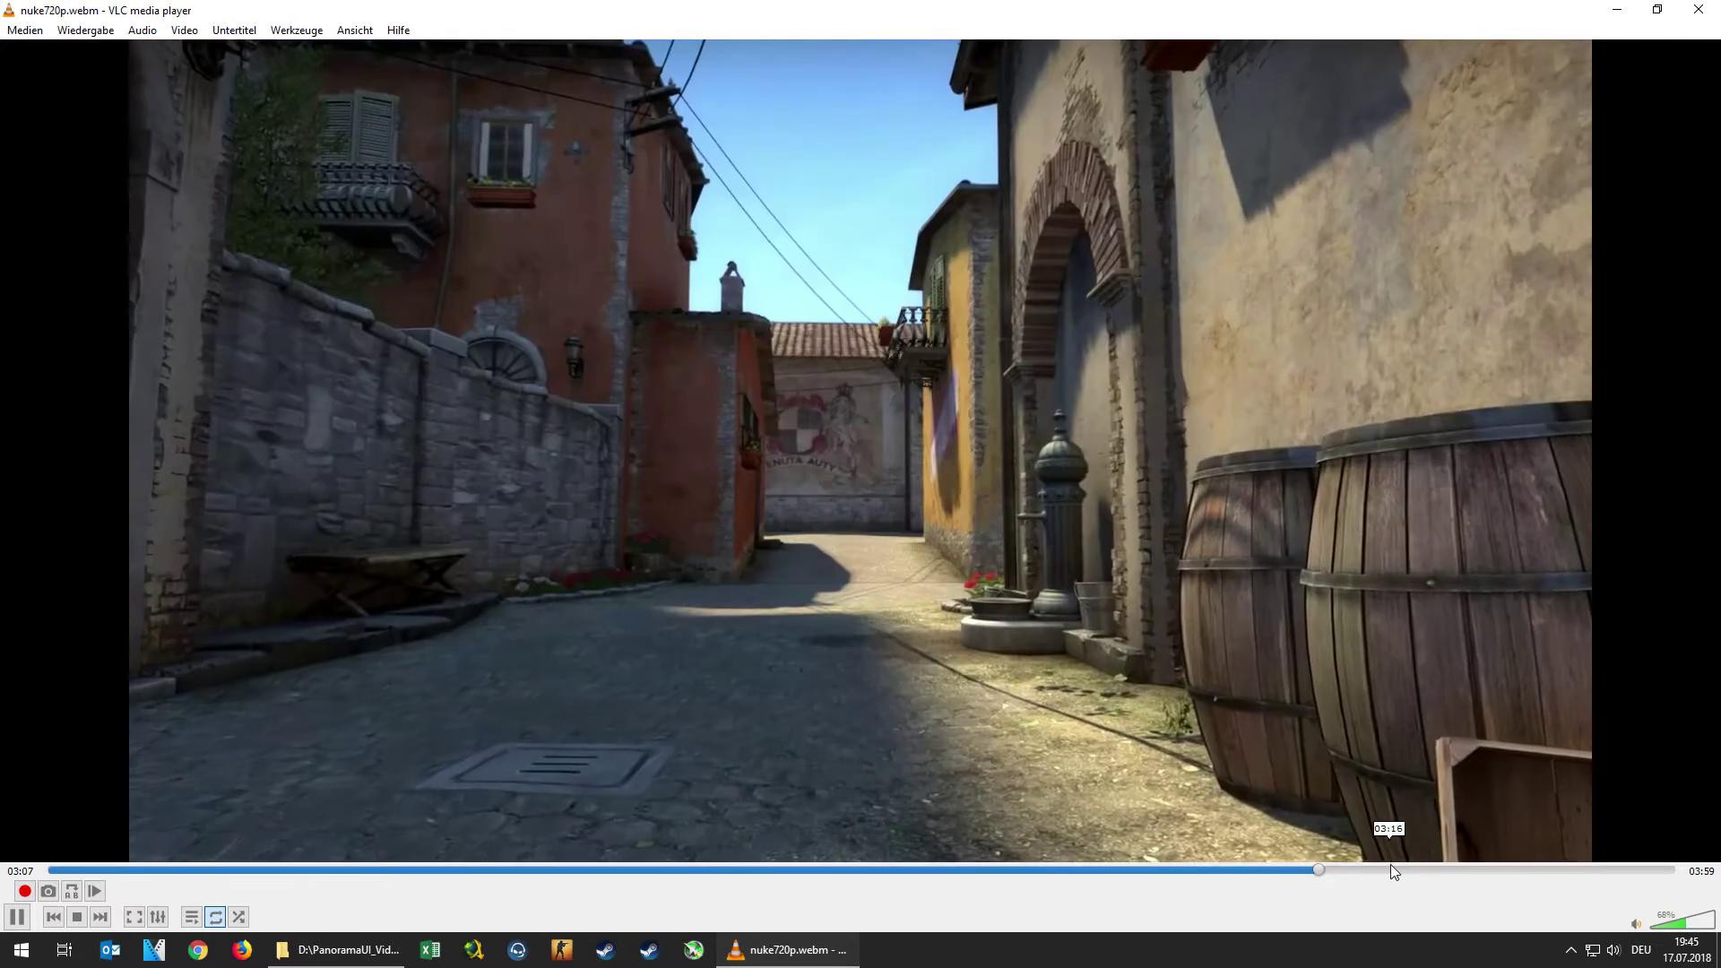
pyautogui.click(1402, 869)
pyautogui.click(1490, 869)
pyautogui.click(1563, 869)
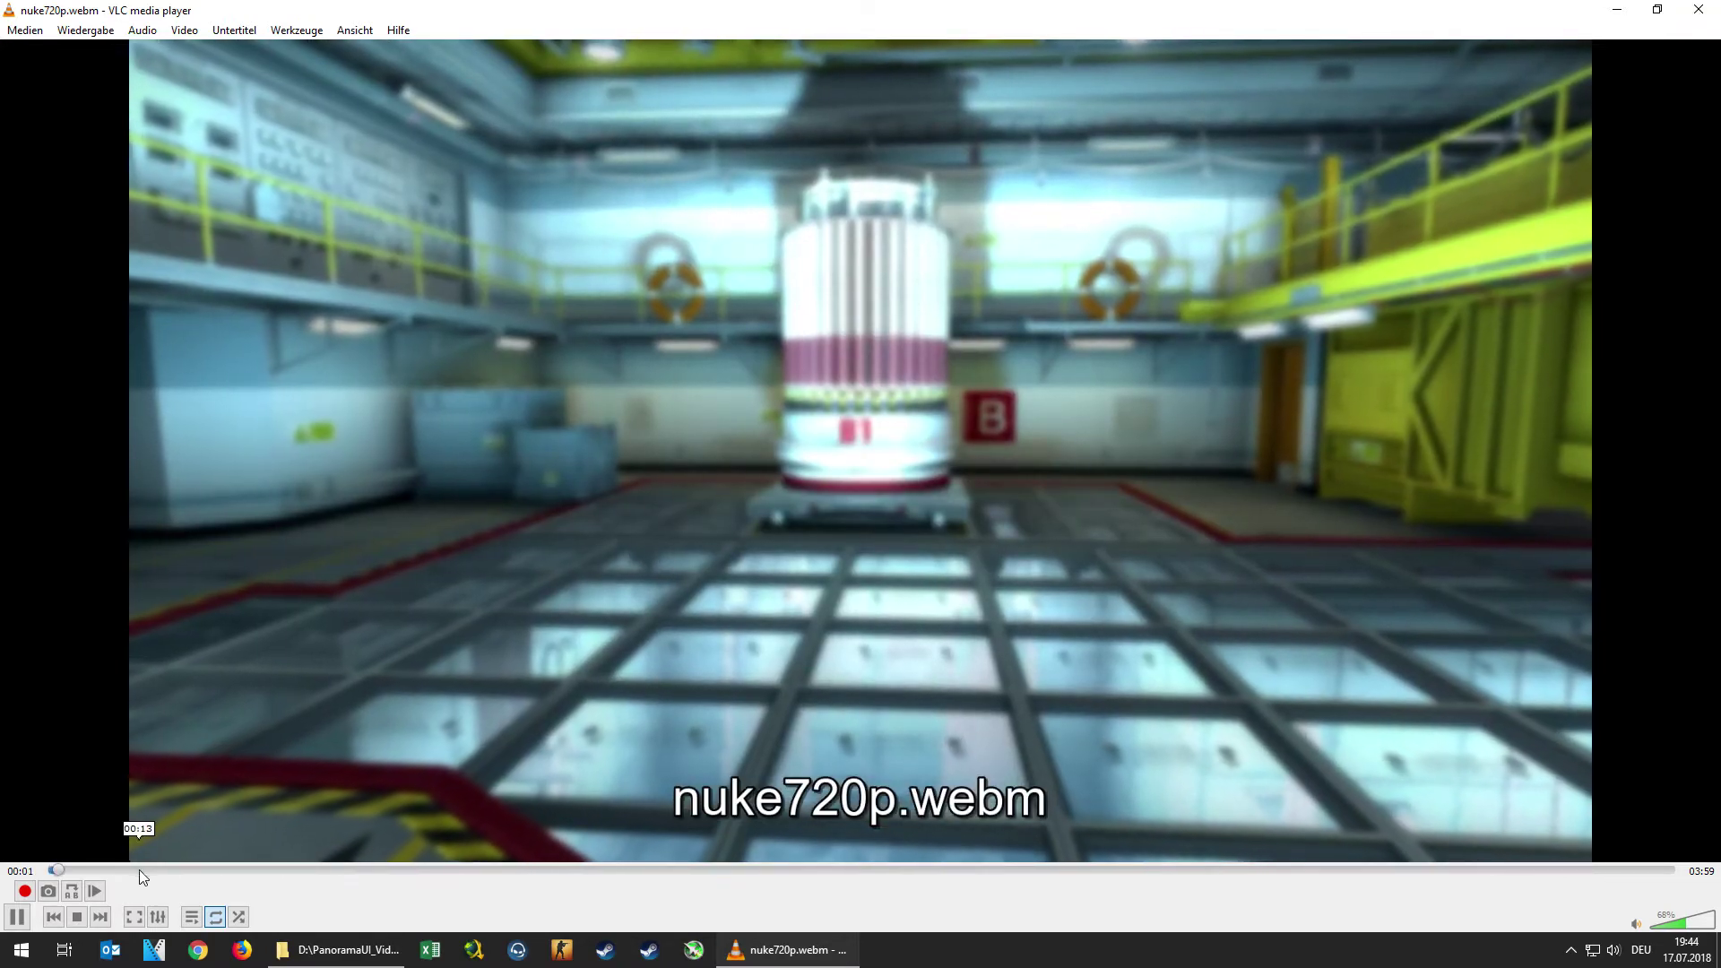
# - Skim the blurred nuke720p video from 00:32 through the Nuke, Cobblestone and Dust2 scenes
pyautogui.click(238, 868)
pyautogui.click(265, 869)
pyautogui.click(376, 867)
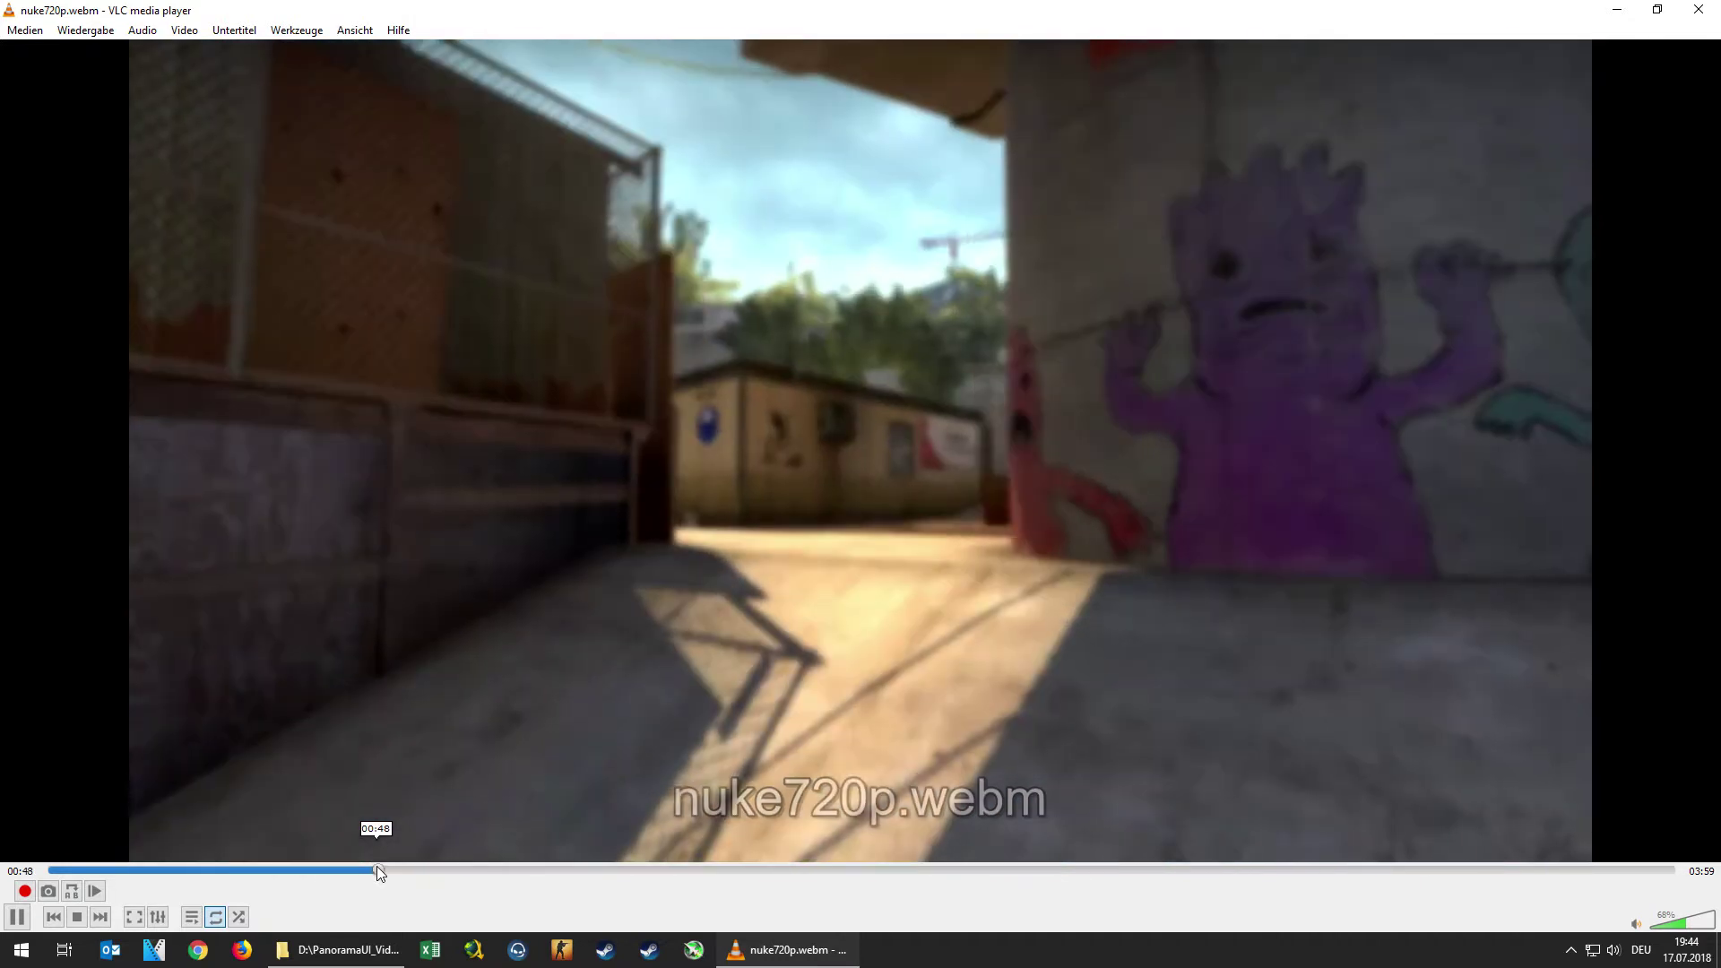
pyautogui.click(459, 868)
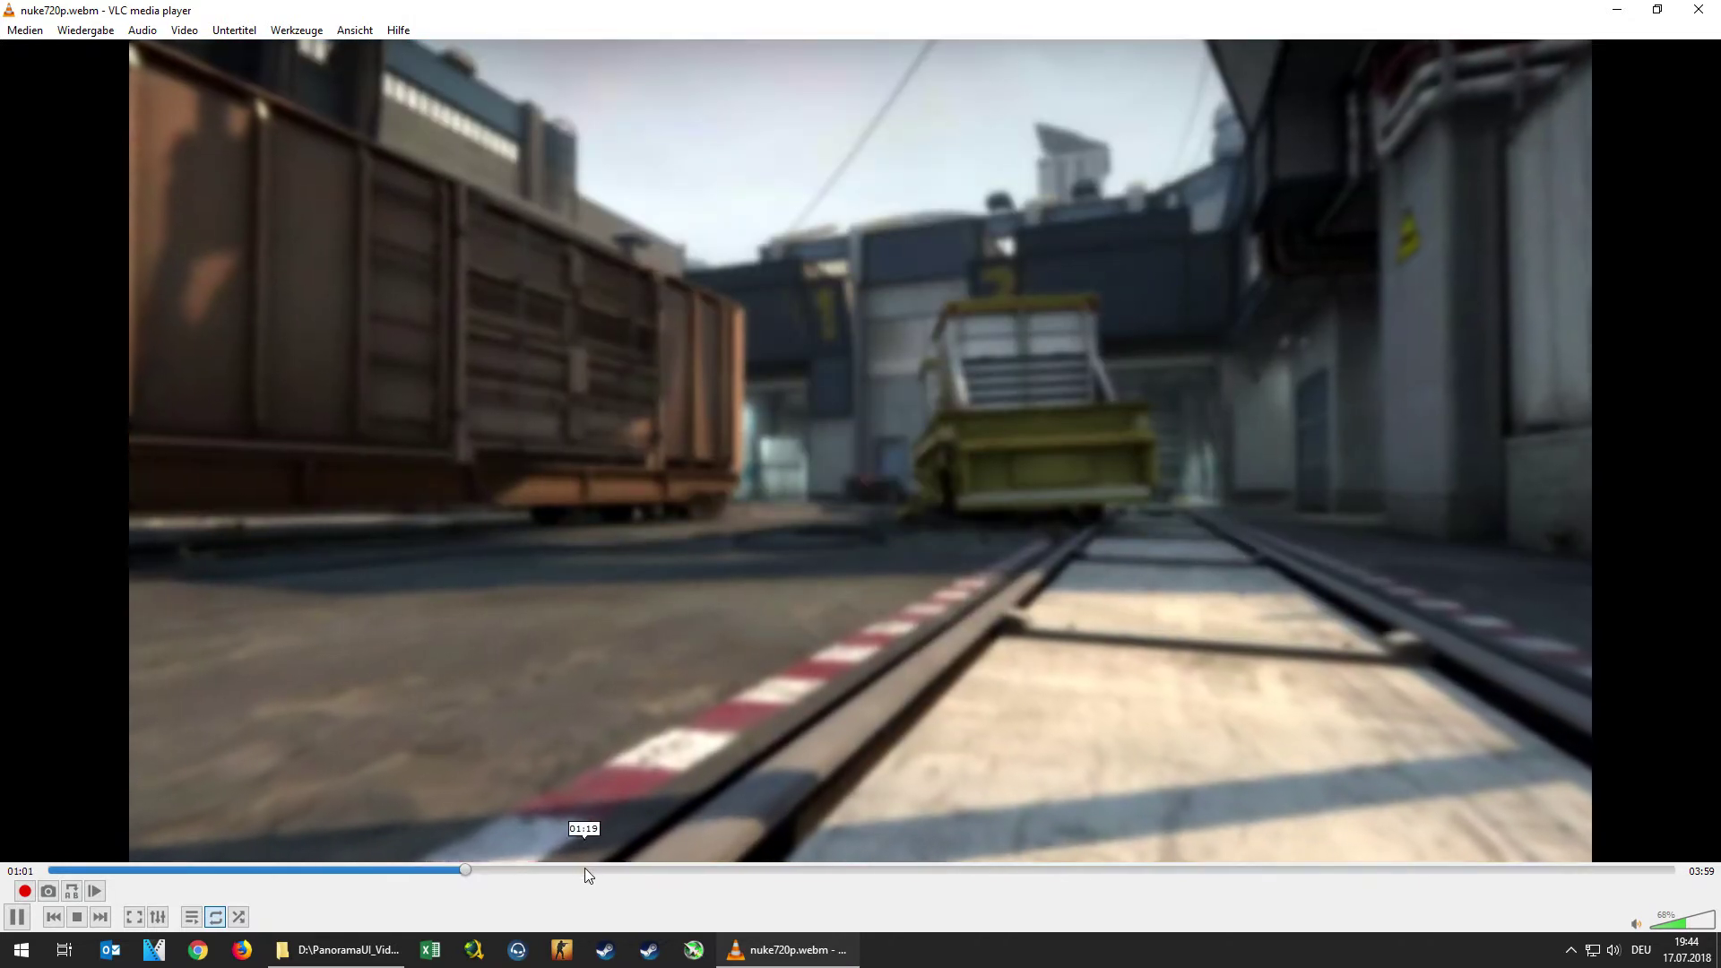
pyautogui.click(707, 869)
pyautogui.click(757, 869)
pyautogui.click(834, 869)
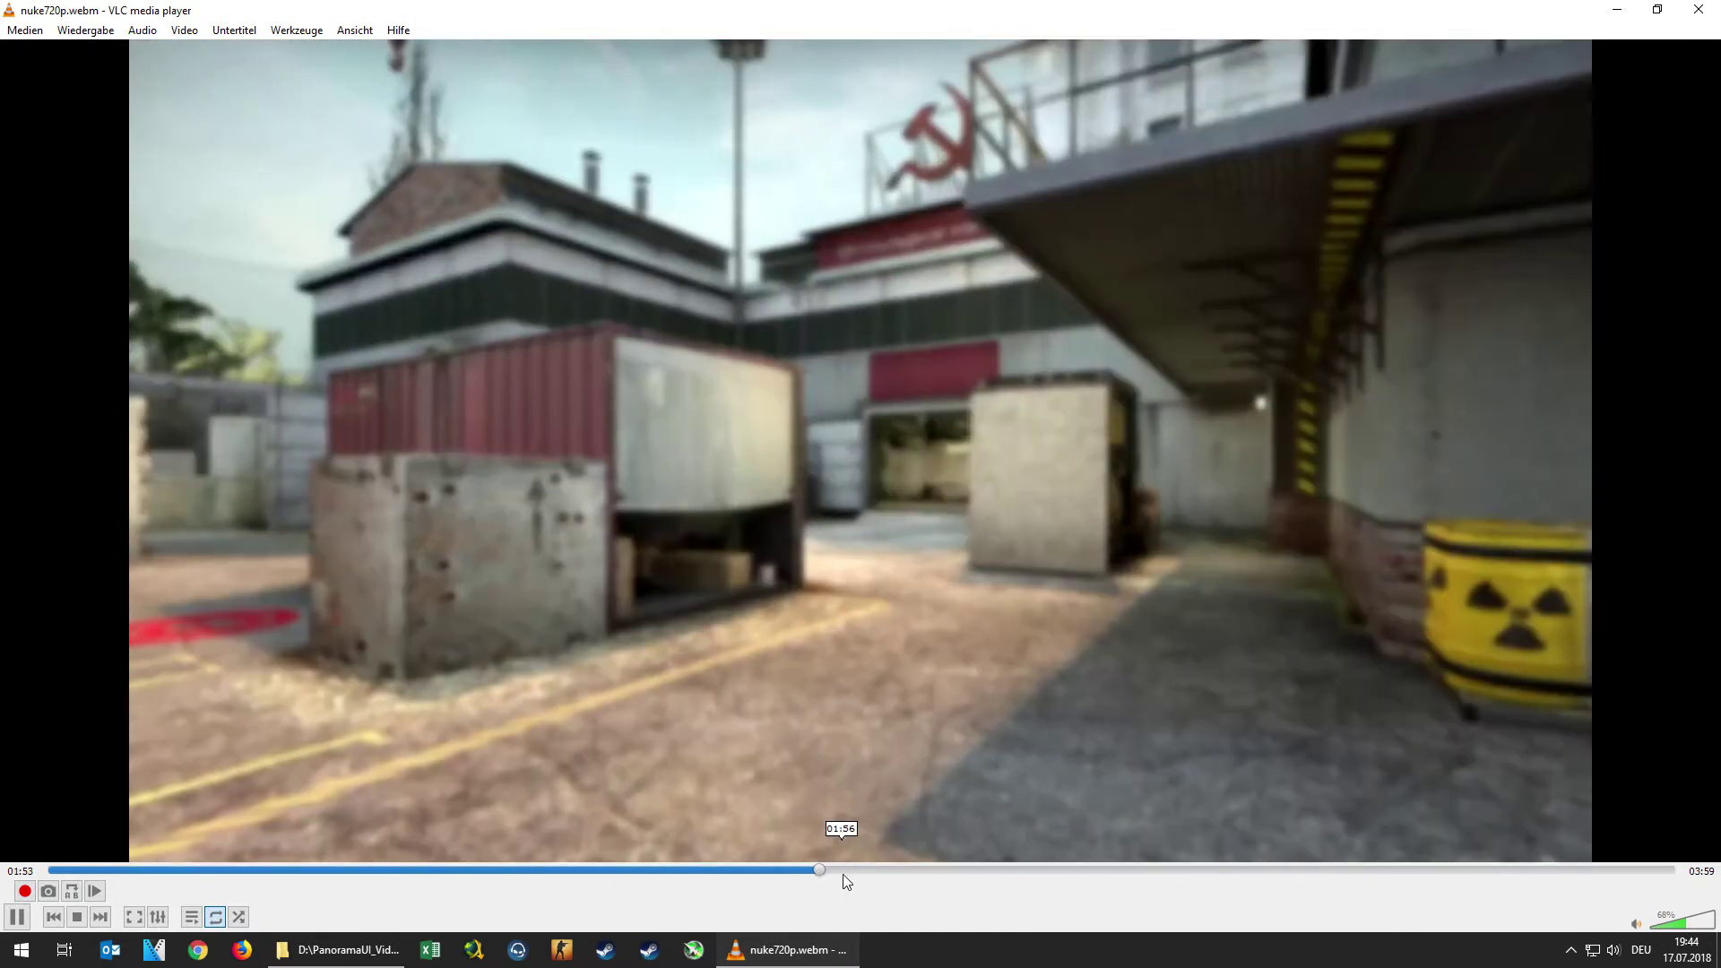
pyautogui.click(957, 870)
pyautogui.click(1078, 869)
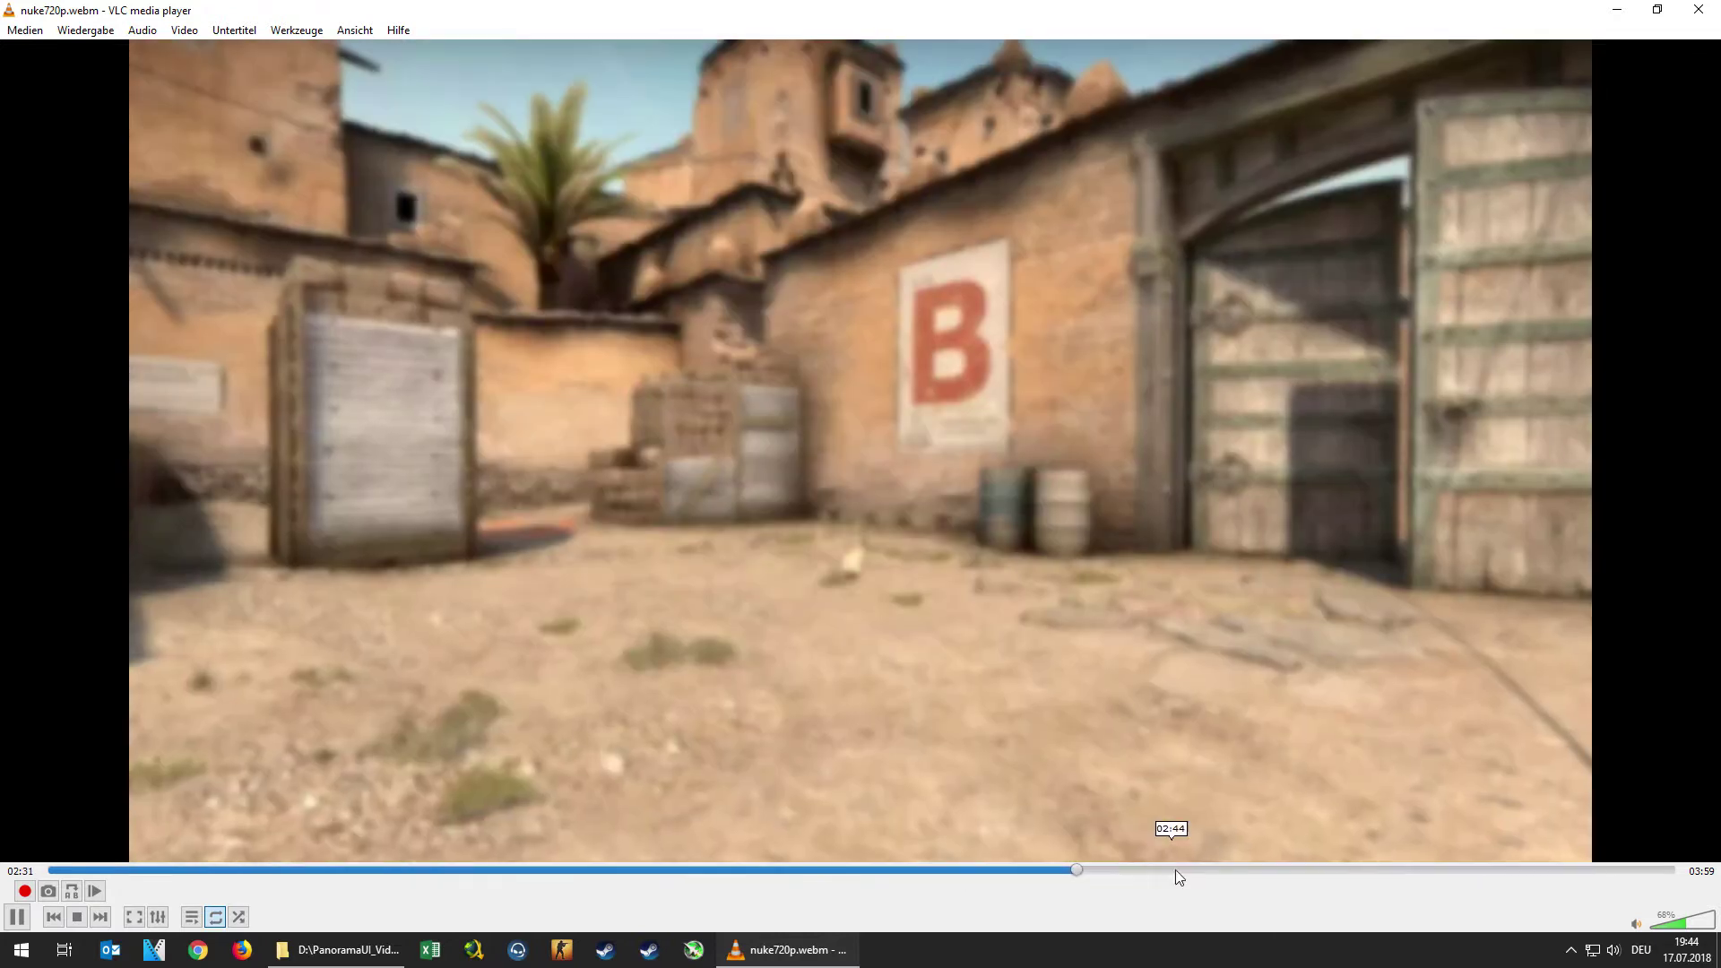
pyautogui.click(1164, 870)
pyautogui.click(1257, 869)
pyautogui.click(1352, 868)
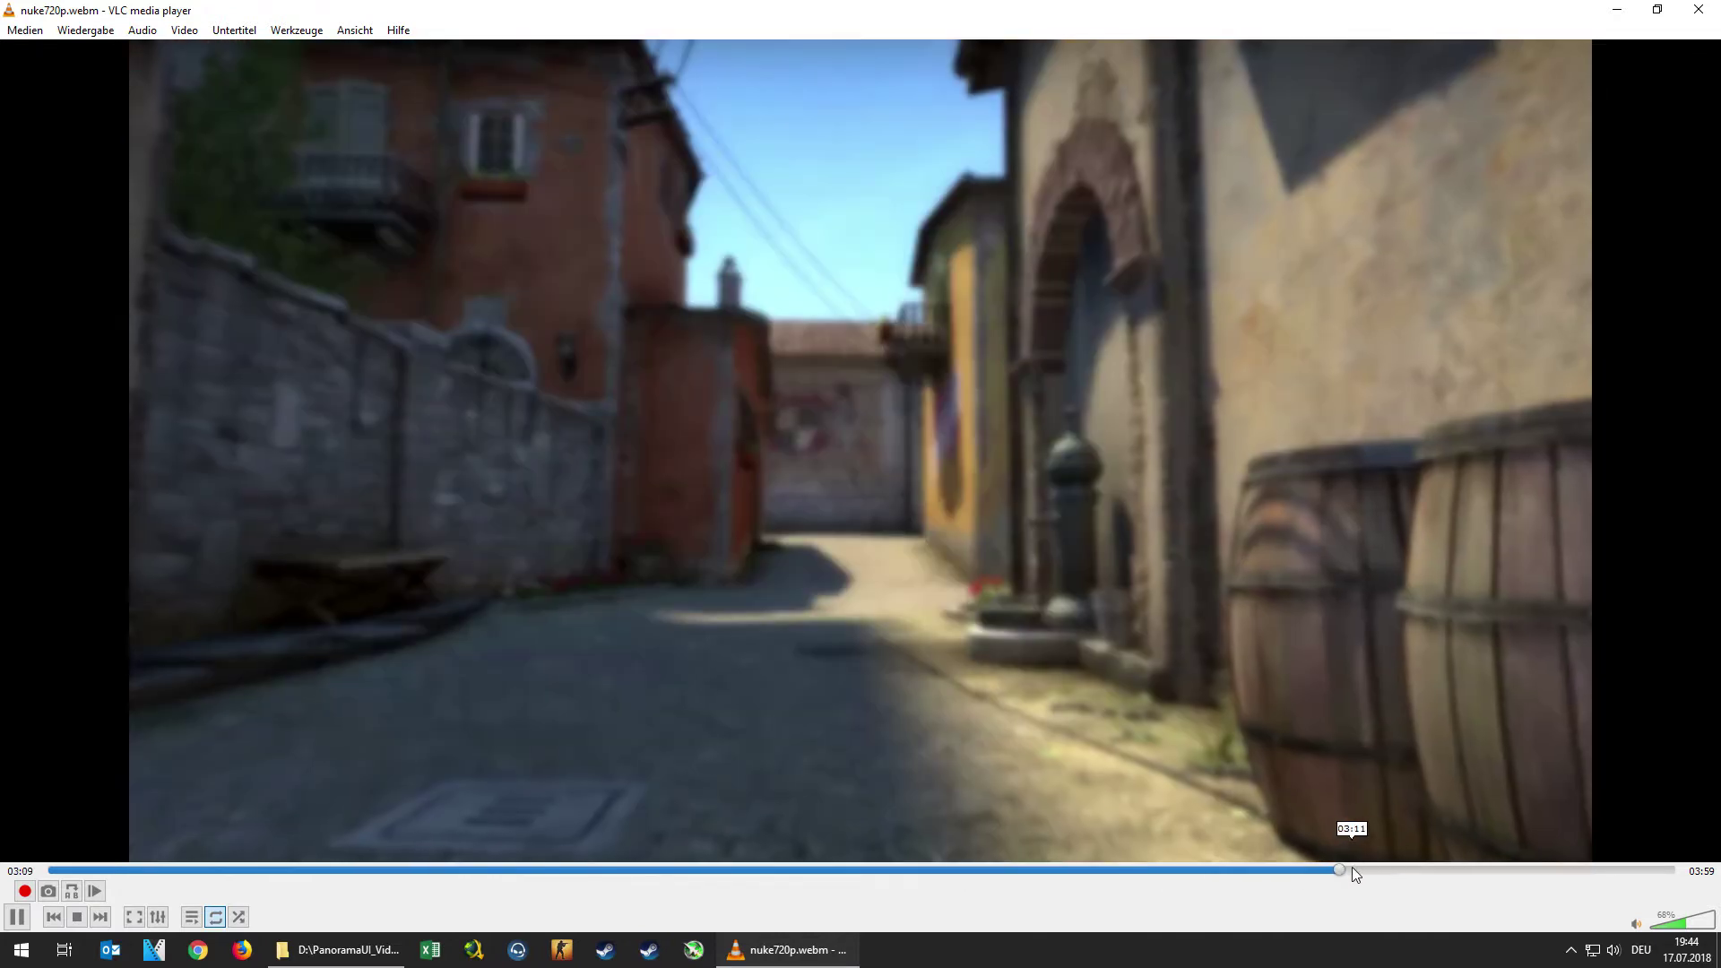
pyautogui.click(1438, 866)
pyautogui.click(1596, 869)
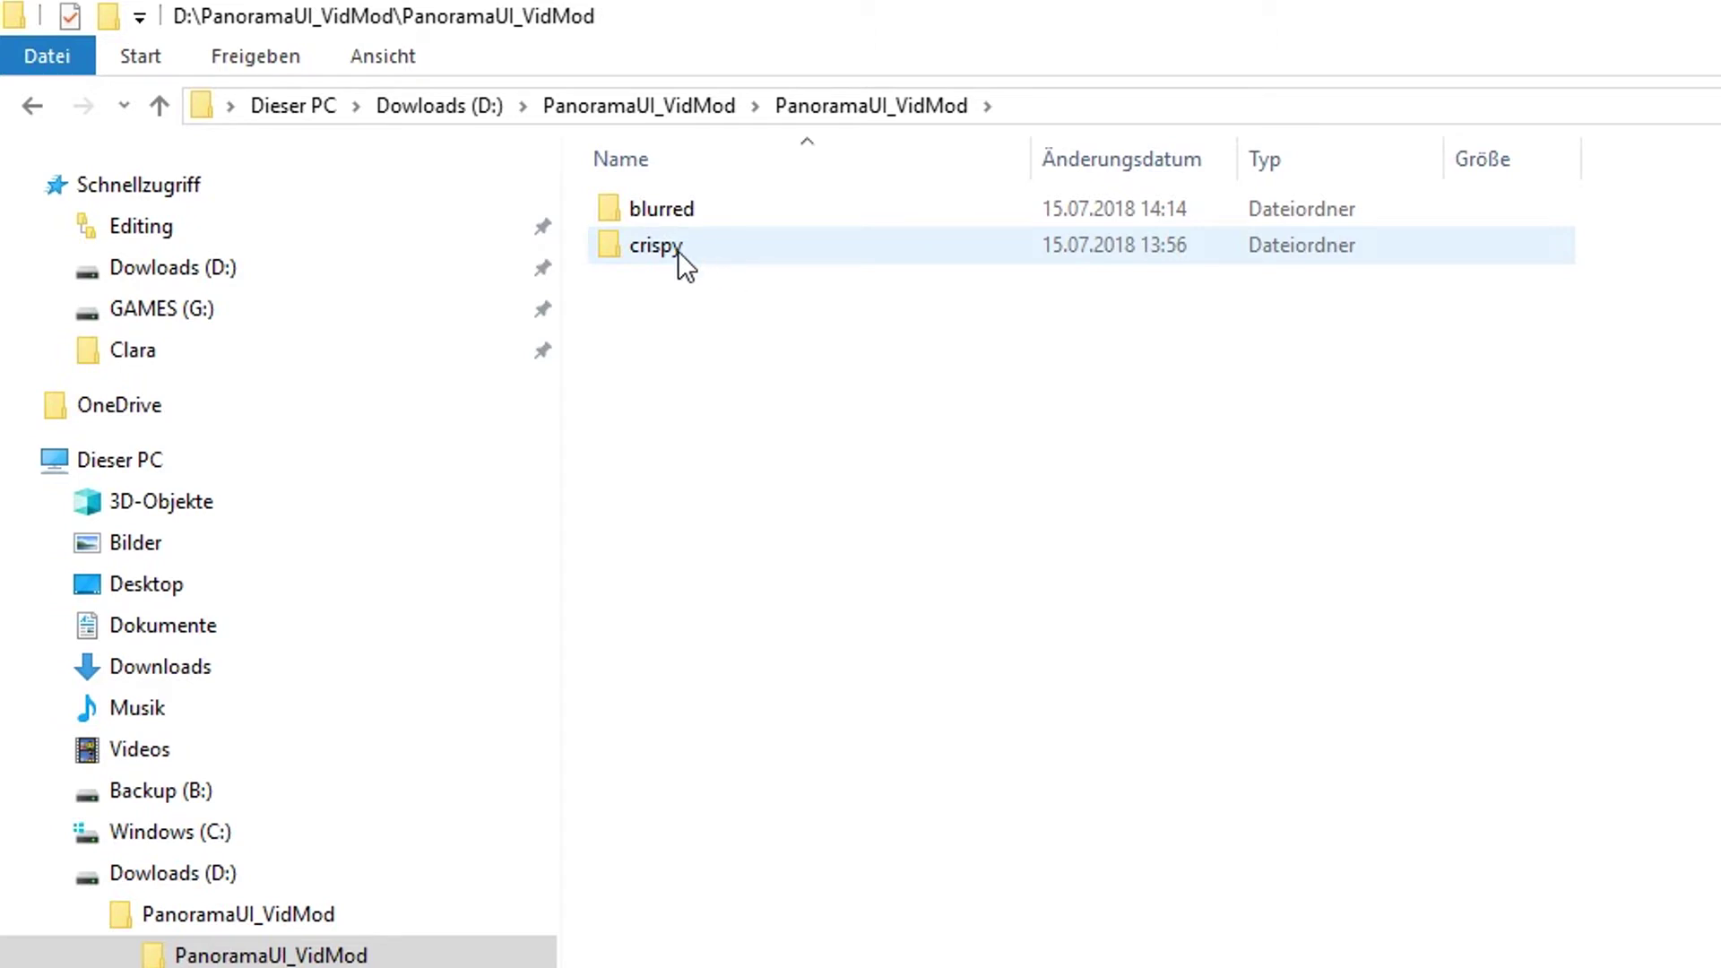
# - Copy the crispy folder's Backup folder plus nuke, nuke540p and nuke720p videos
pyautogui.doubleClick(678, 250)
pyautogui.moveTo(1441, 395); pyautogui.dragTo(707, 297)
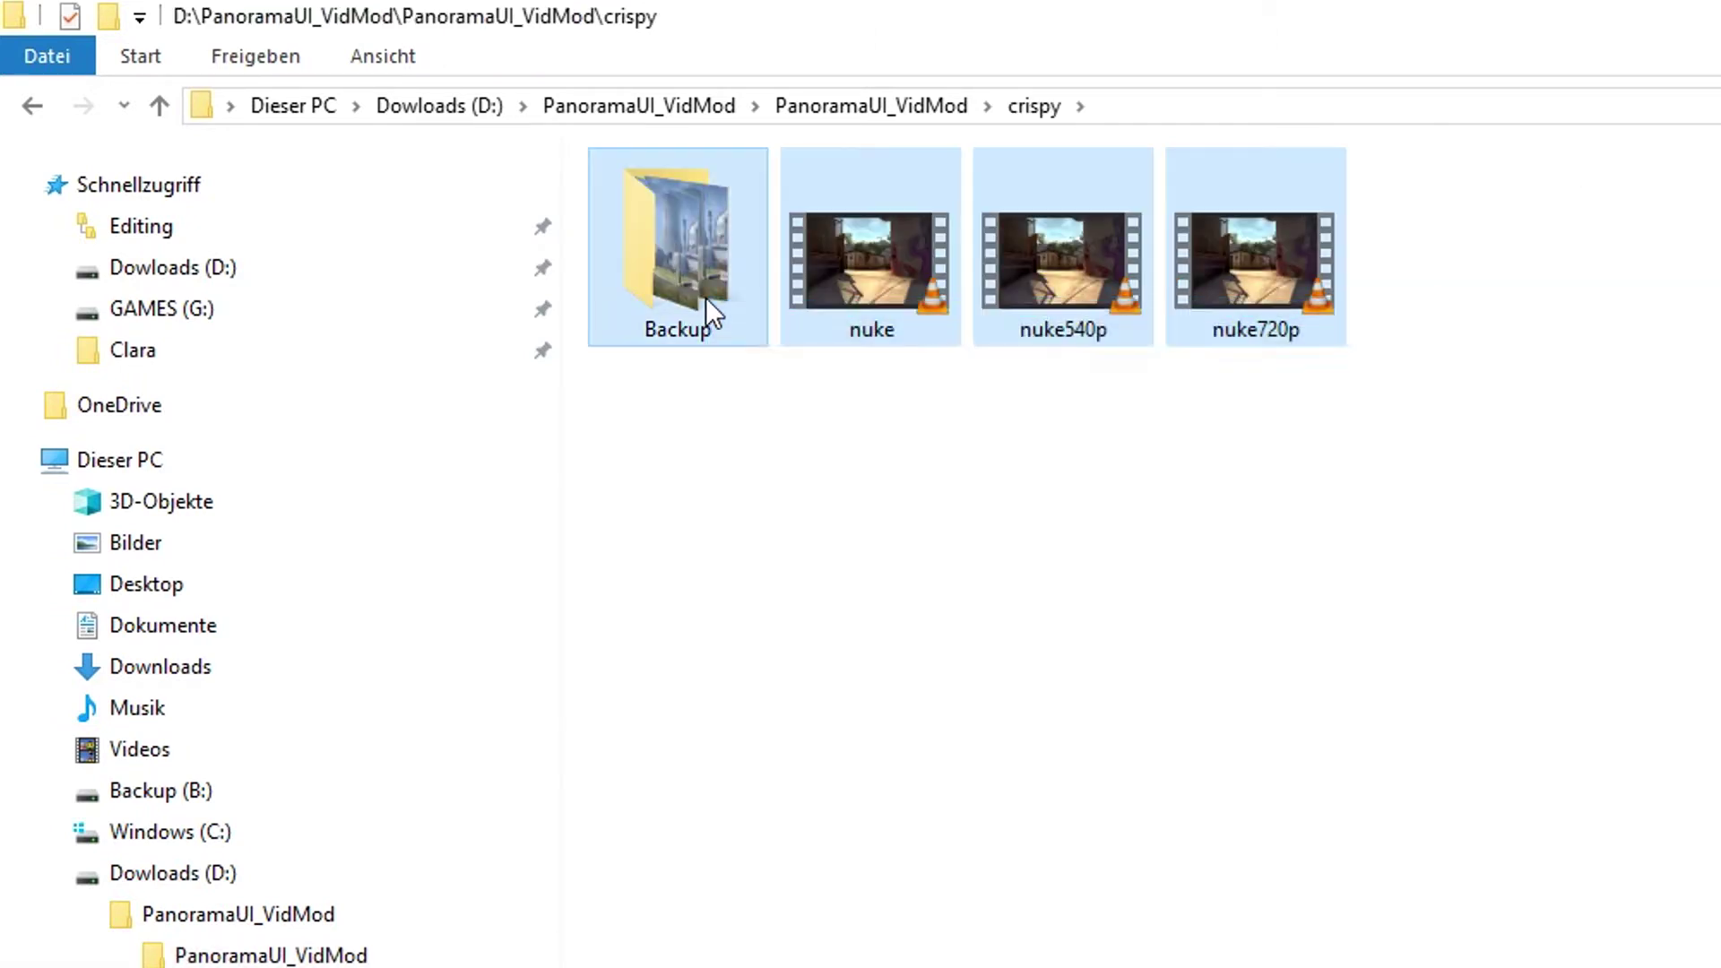
pyautogui.rightClick(707, 298)
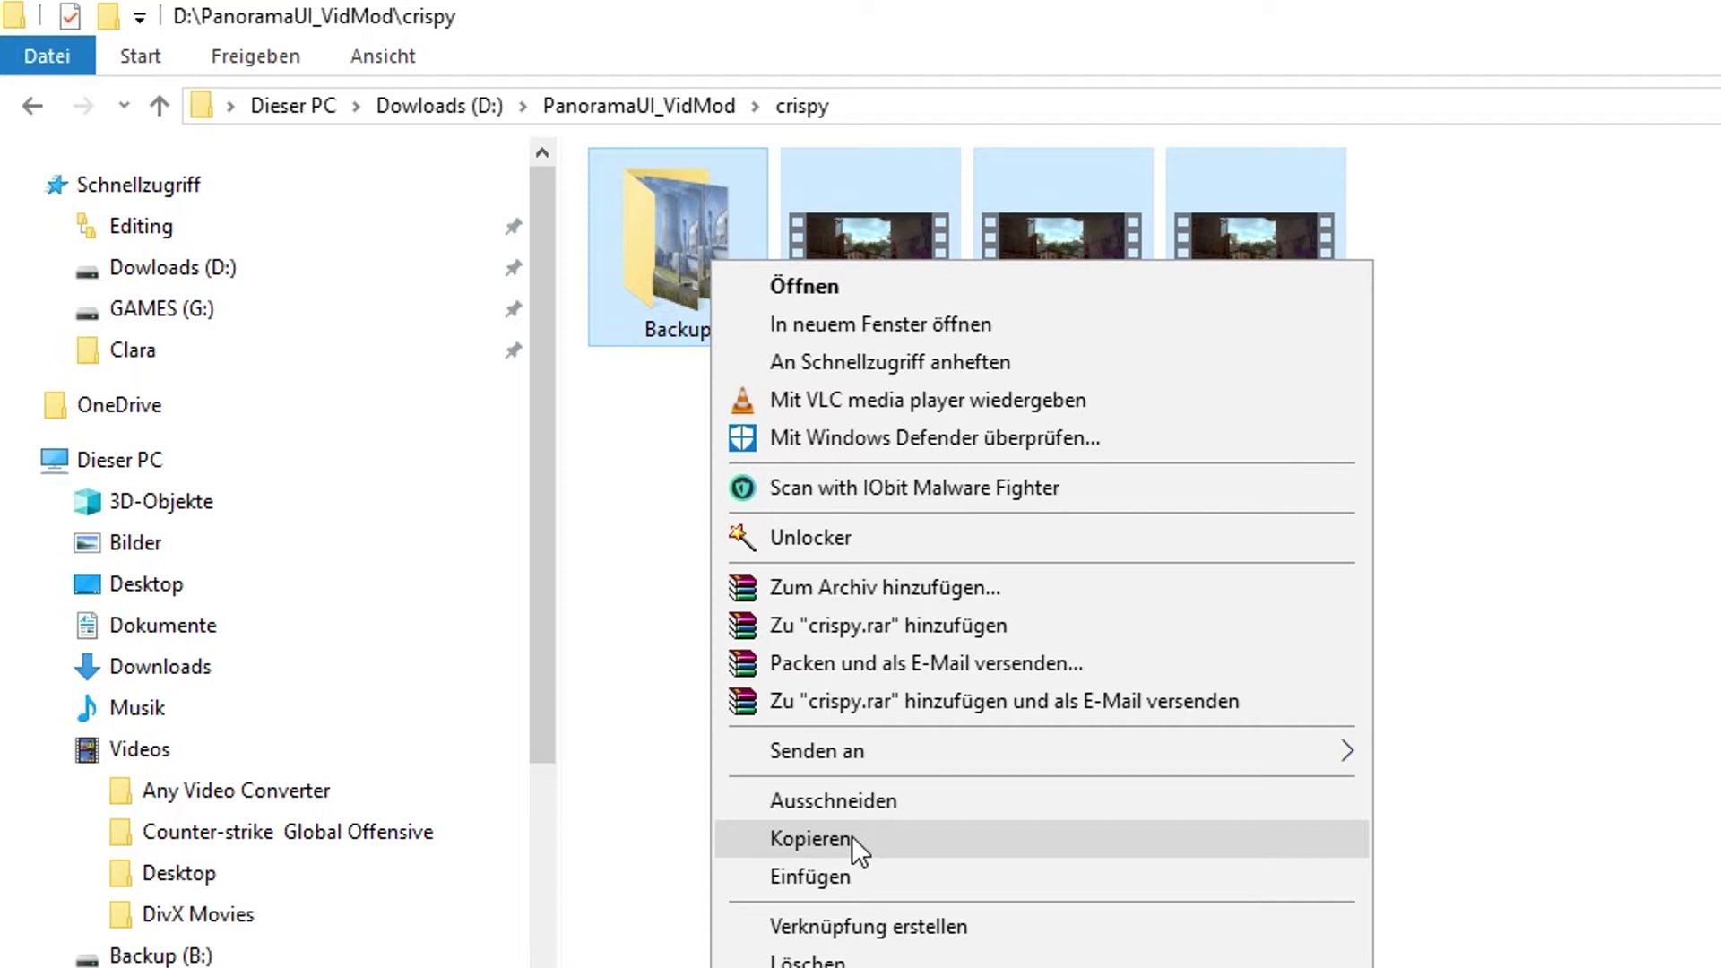
pyautogui.click(851, 836)
# - Go to G:\Steam\steamapps\common\Counter-Strike Global Offensive\csgo\panorama\videos and select the original nuke videos
pyautogui.click(85, 585)
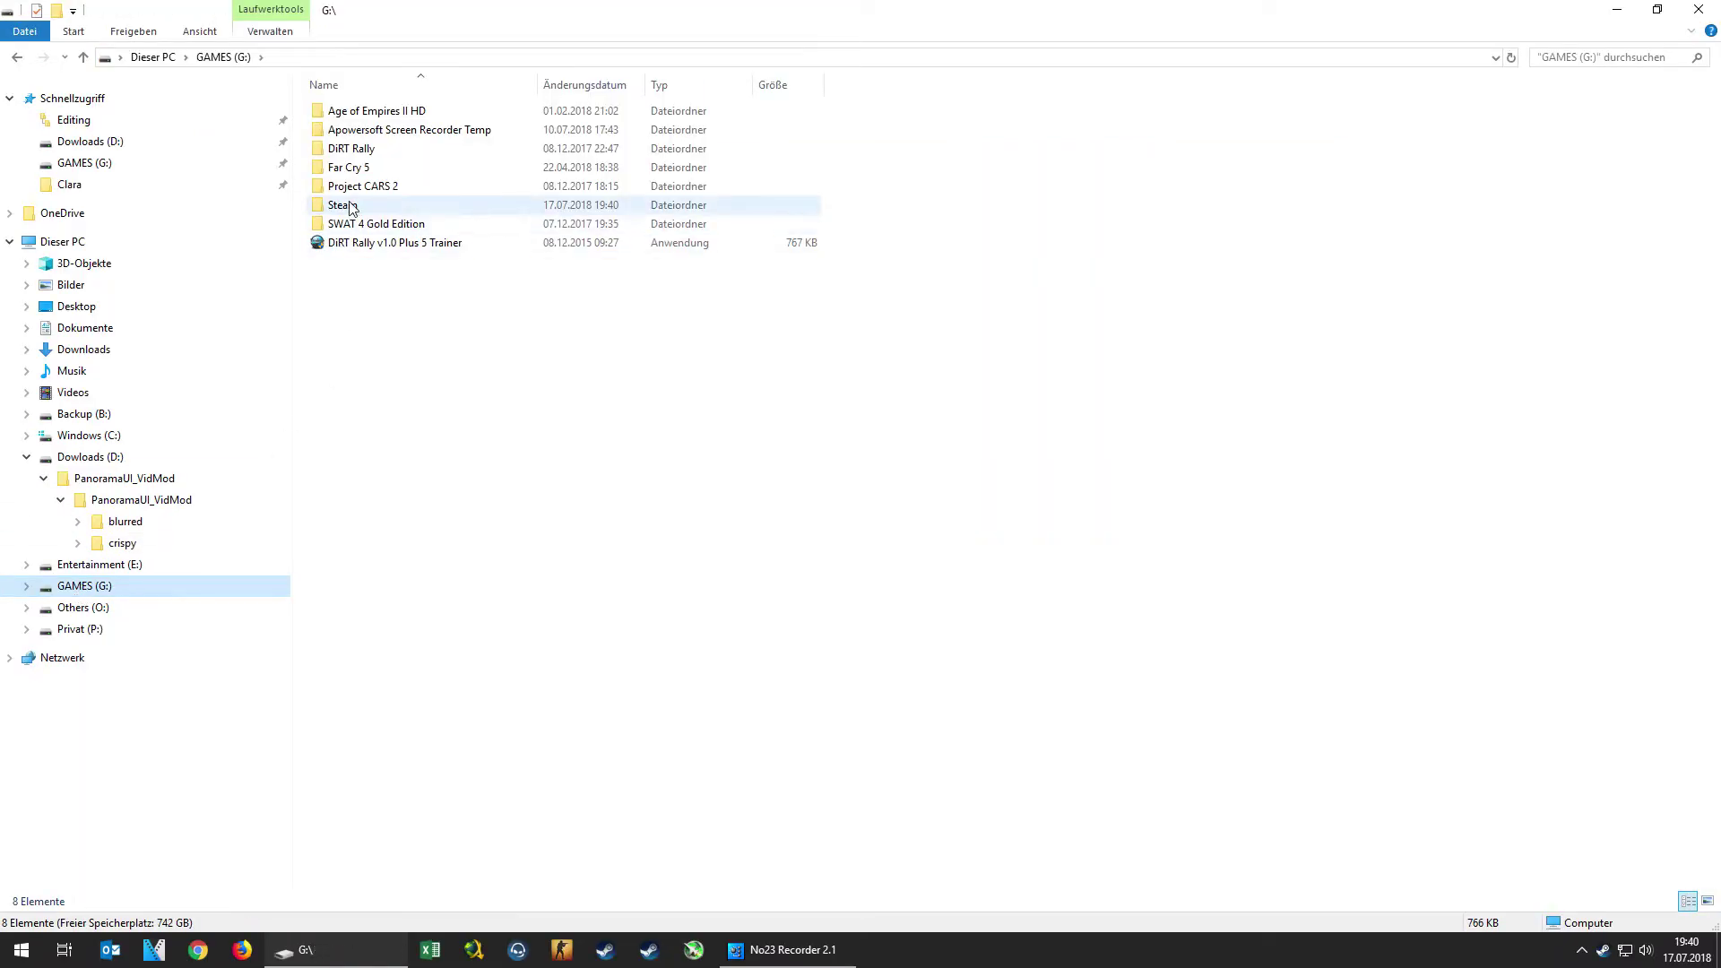
pyautogui.doubleClick(350, 206)
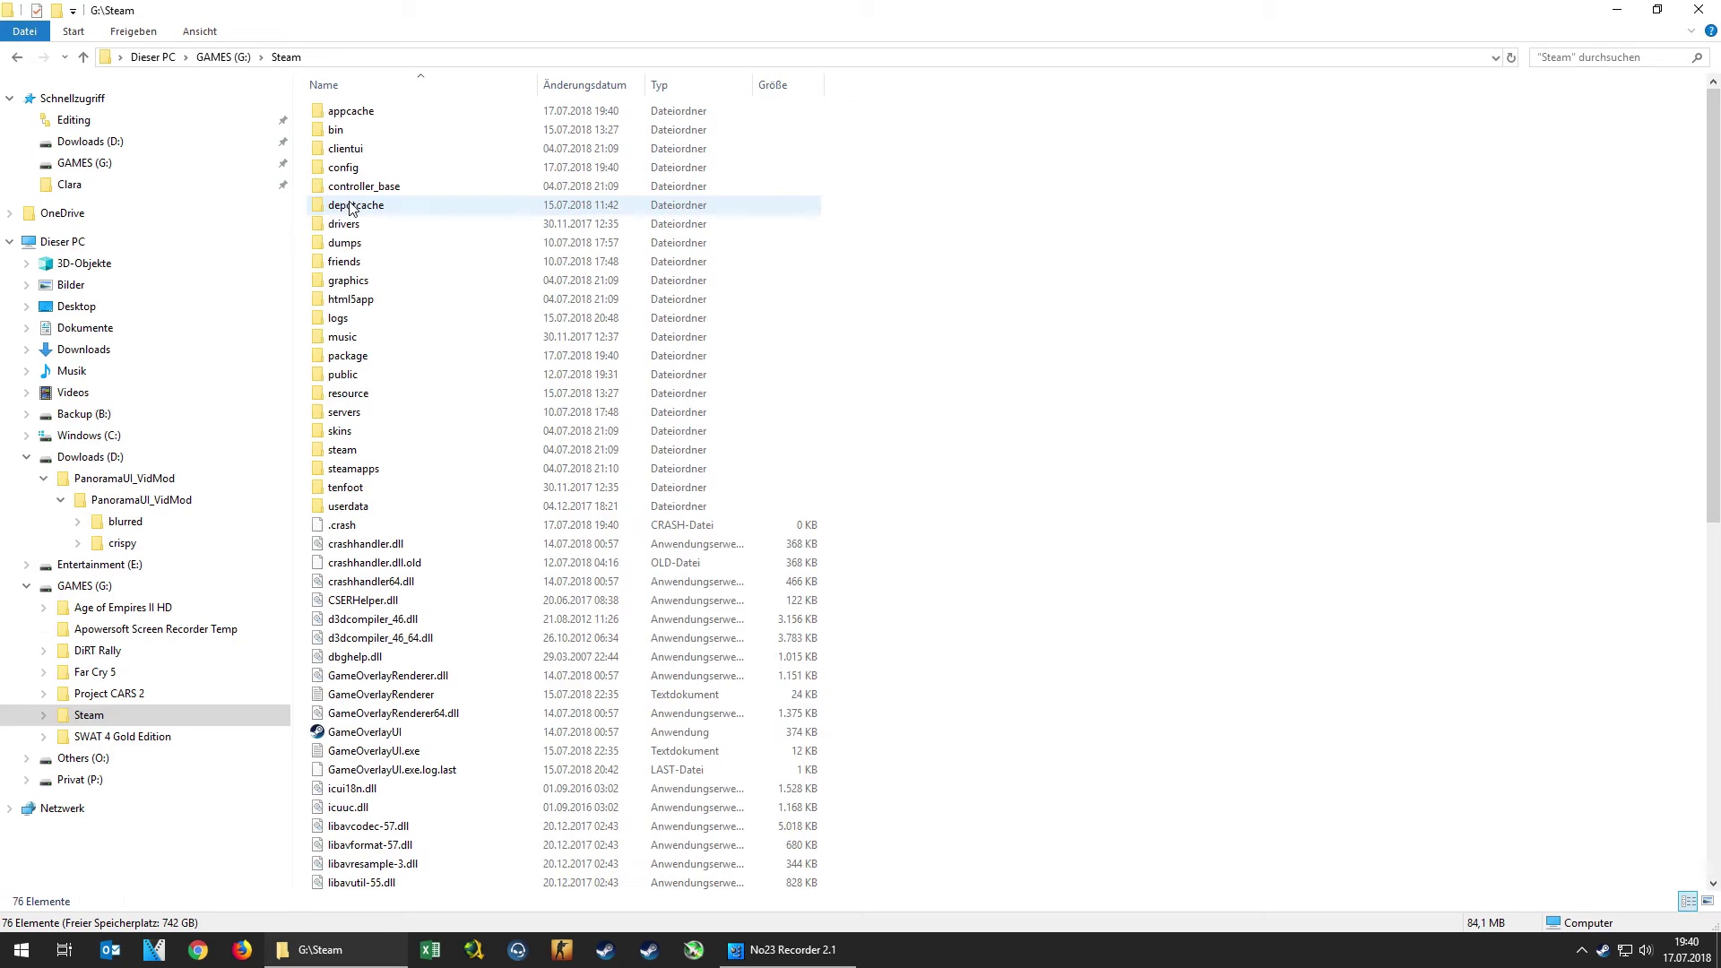
pyautogui.doubleClick(356, 472)
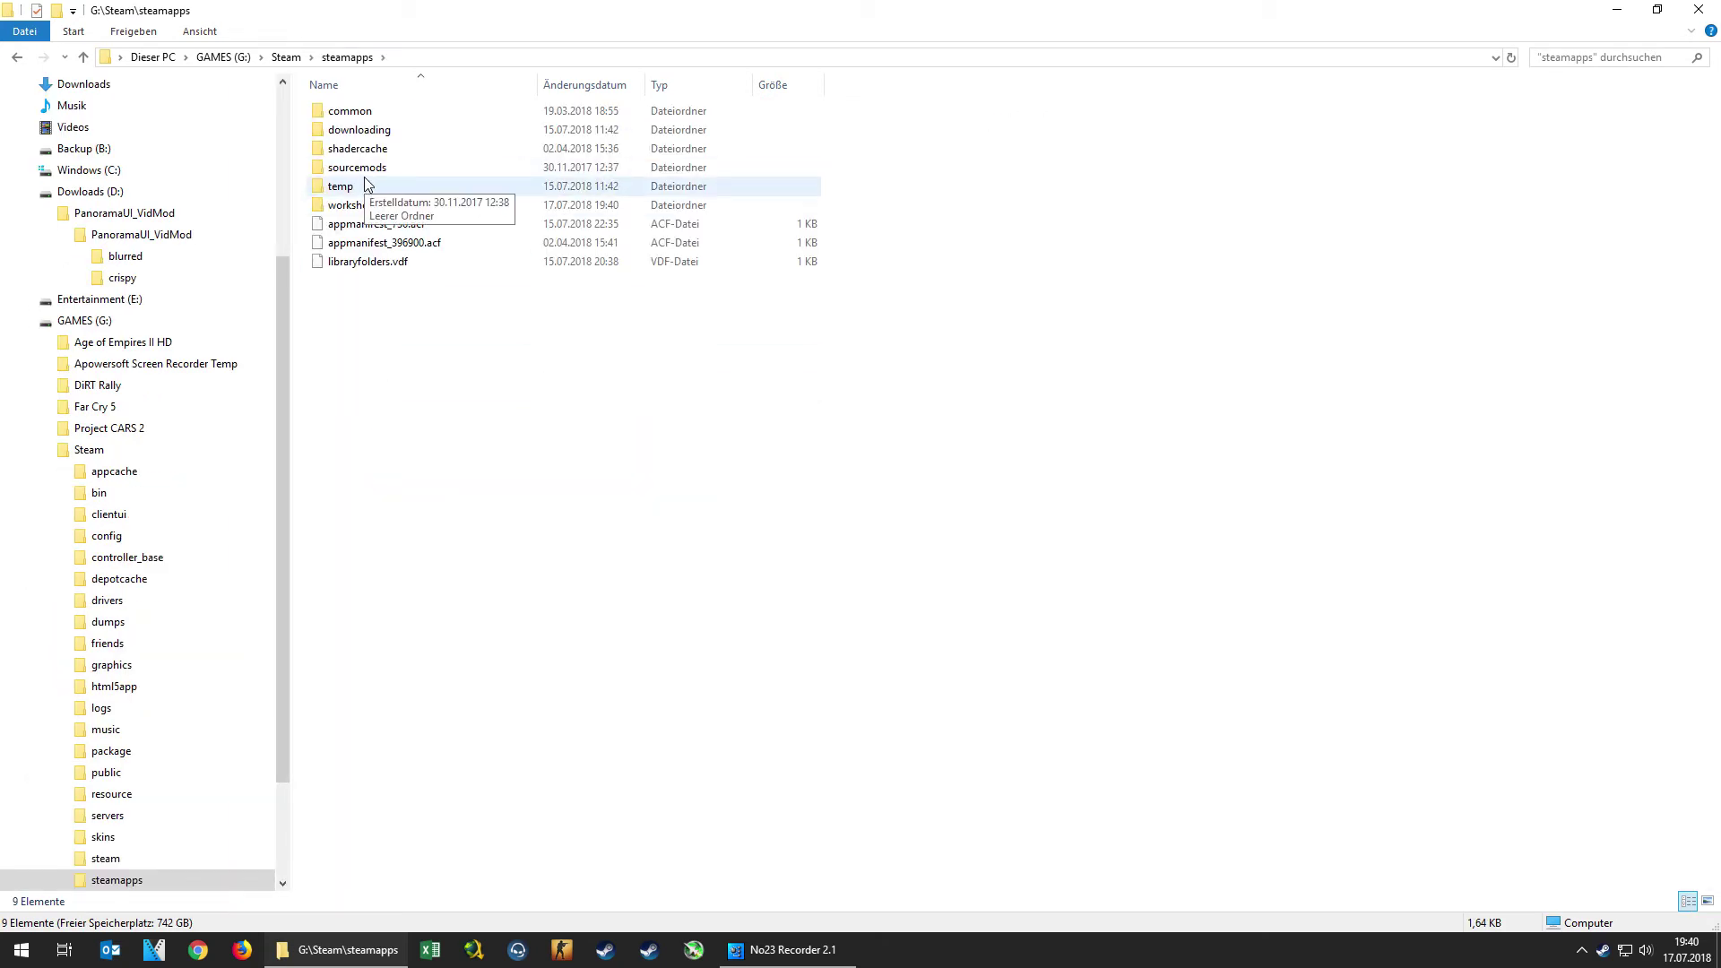
pyautogui.doubleClick(369, 112)
pyautogui.doubleClick(371, 114)
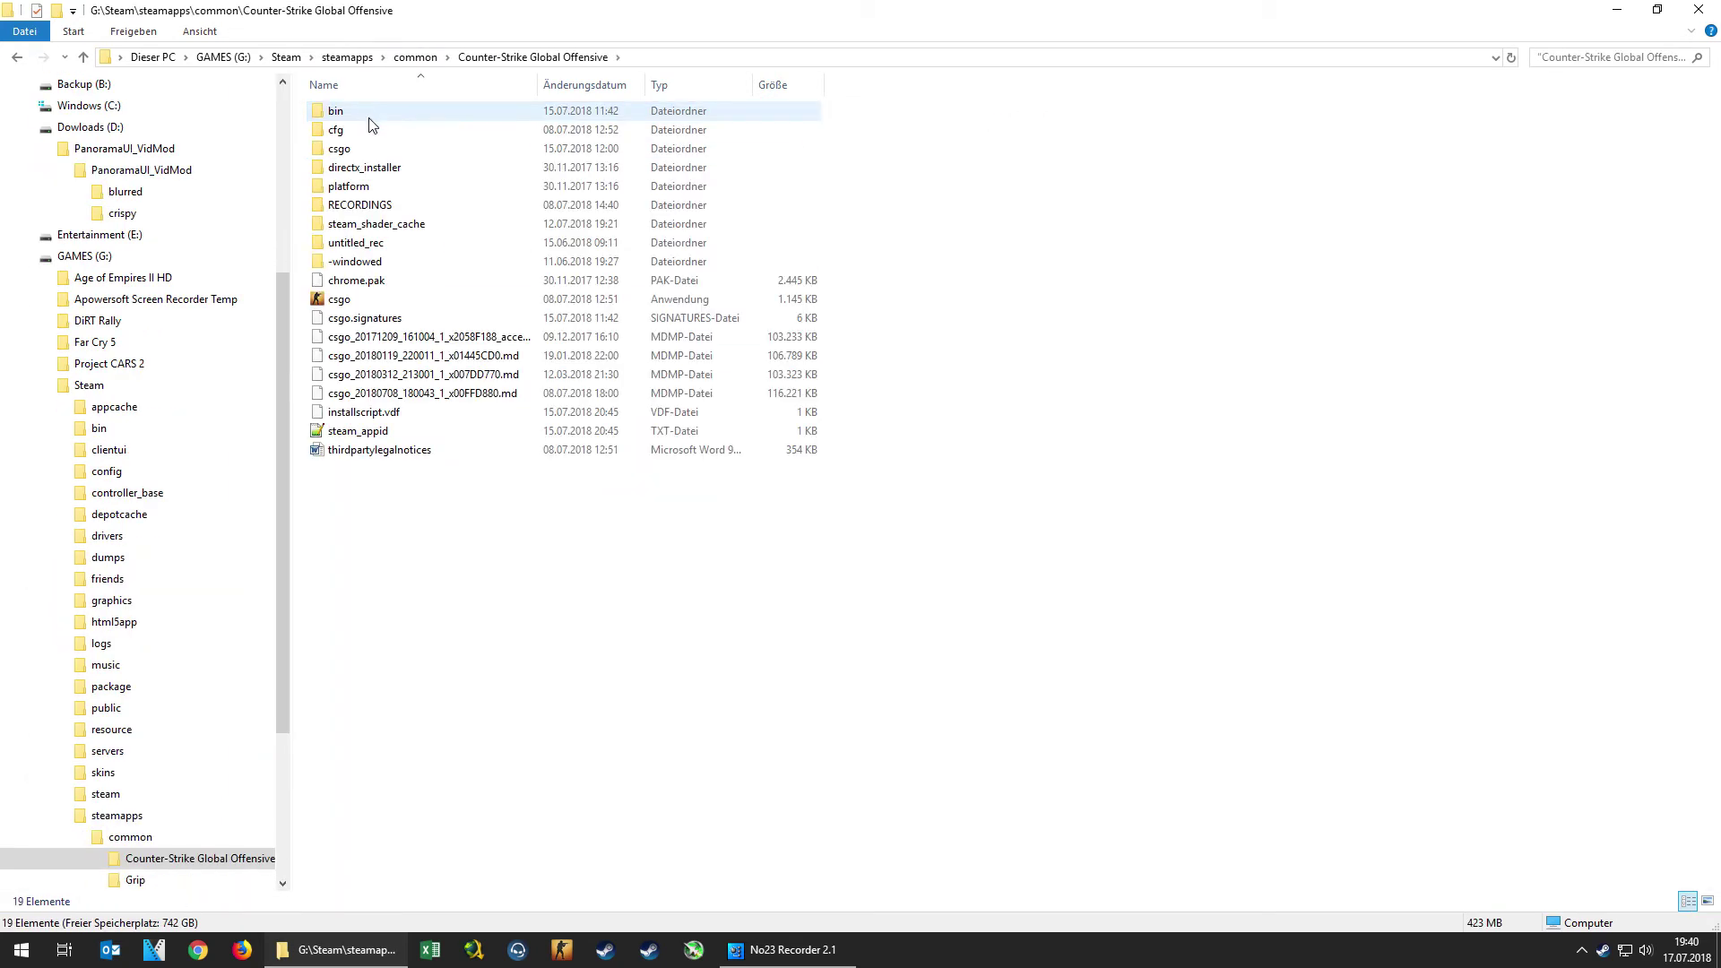
pyautogui.doubleClick(367, 148)
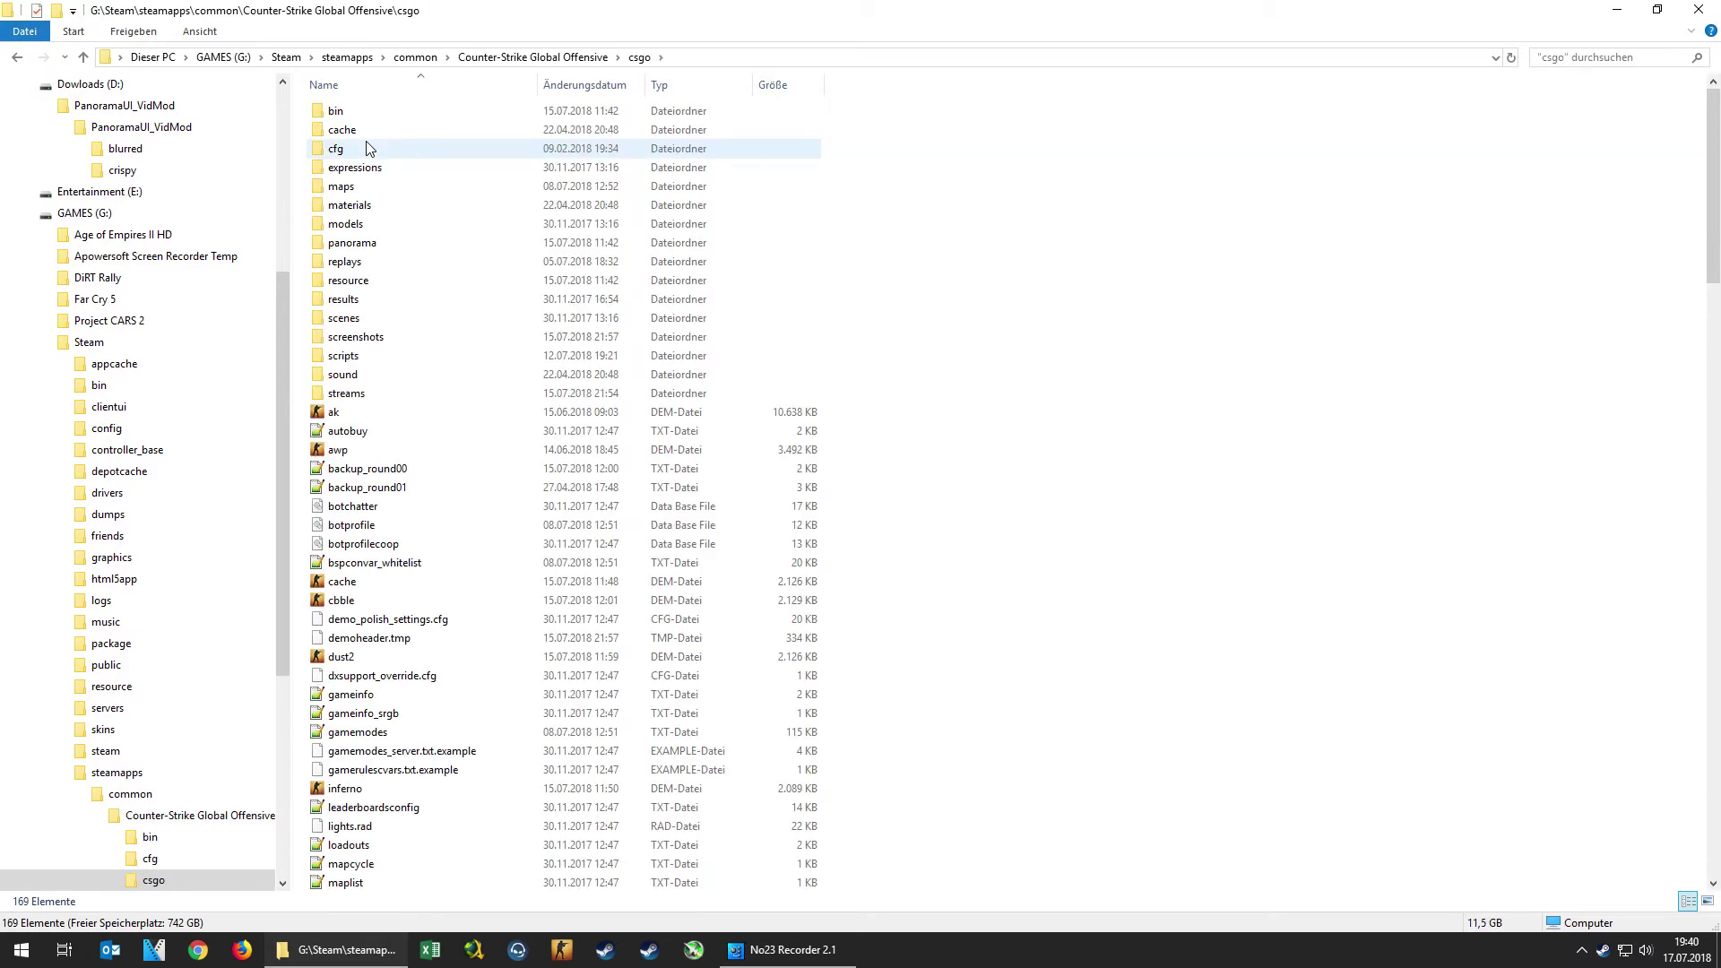
pyautogui.doubleClick(375, 243)
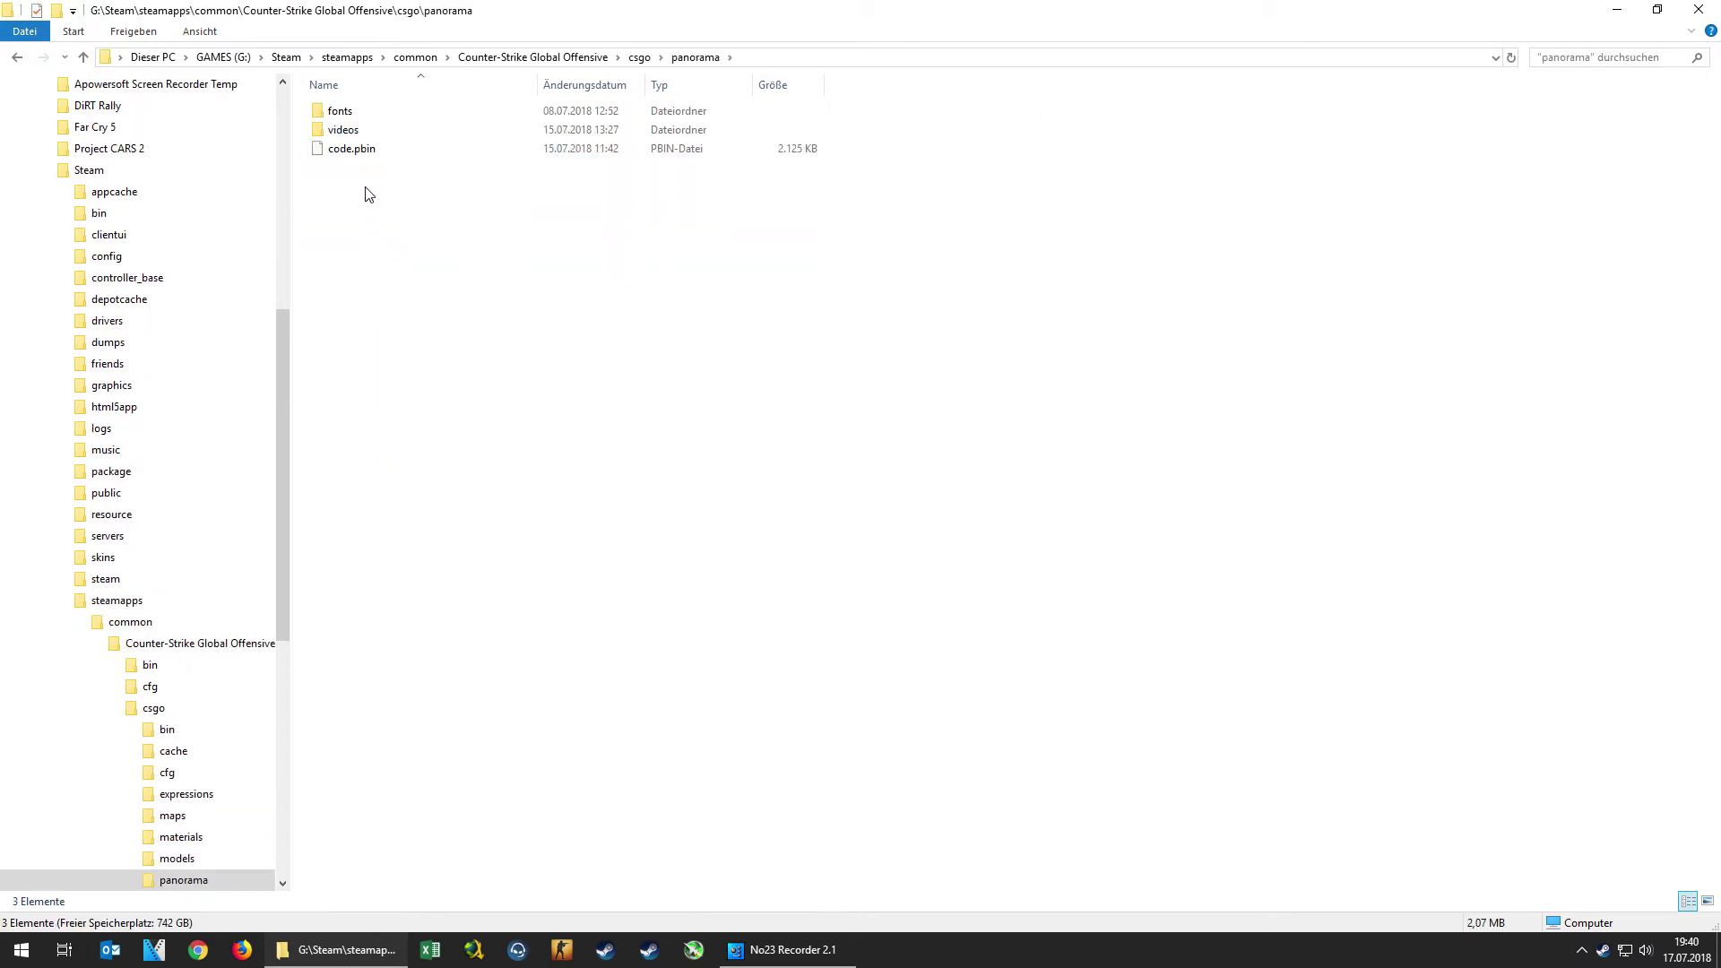
pyautogui.doubleClick(377, 131)
pyautogui.moveTo(1524, 204); pyautogui.dragTo(1717, 231)
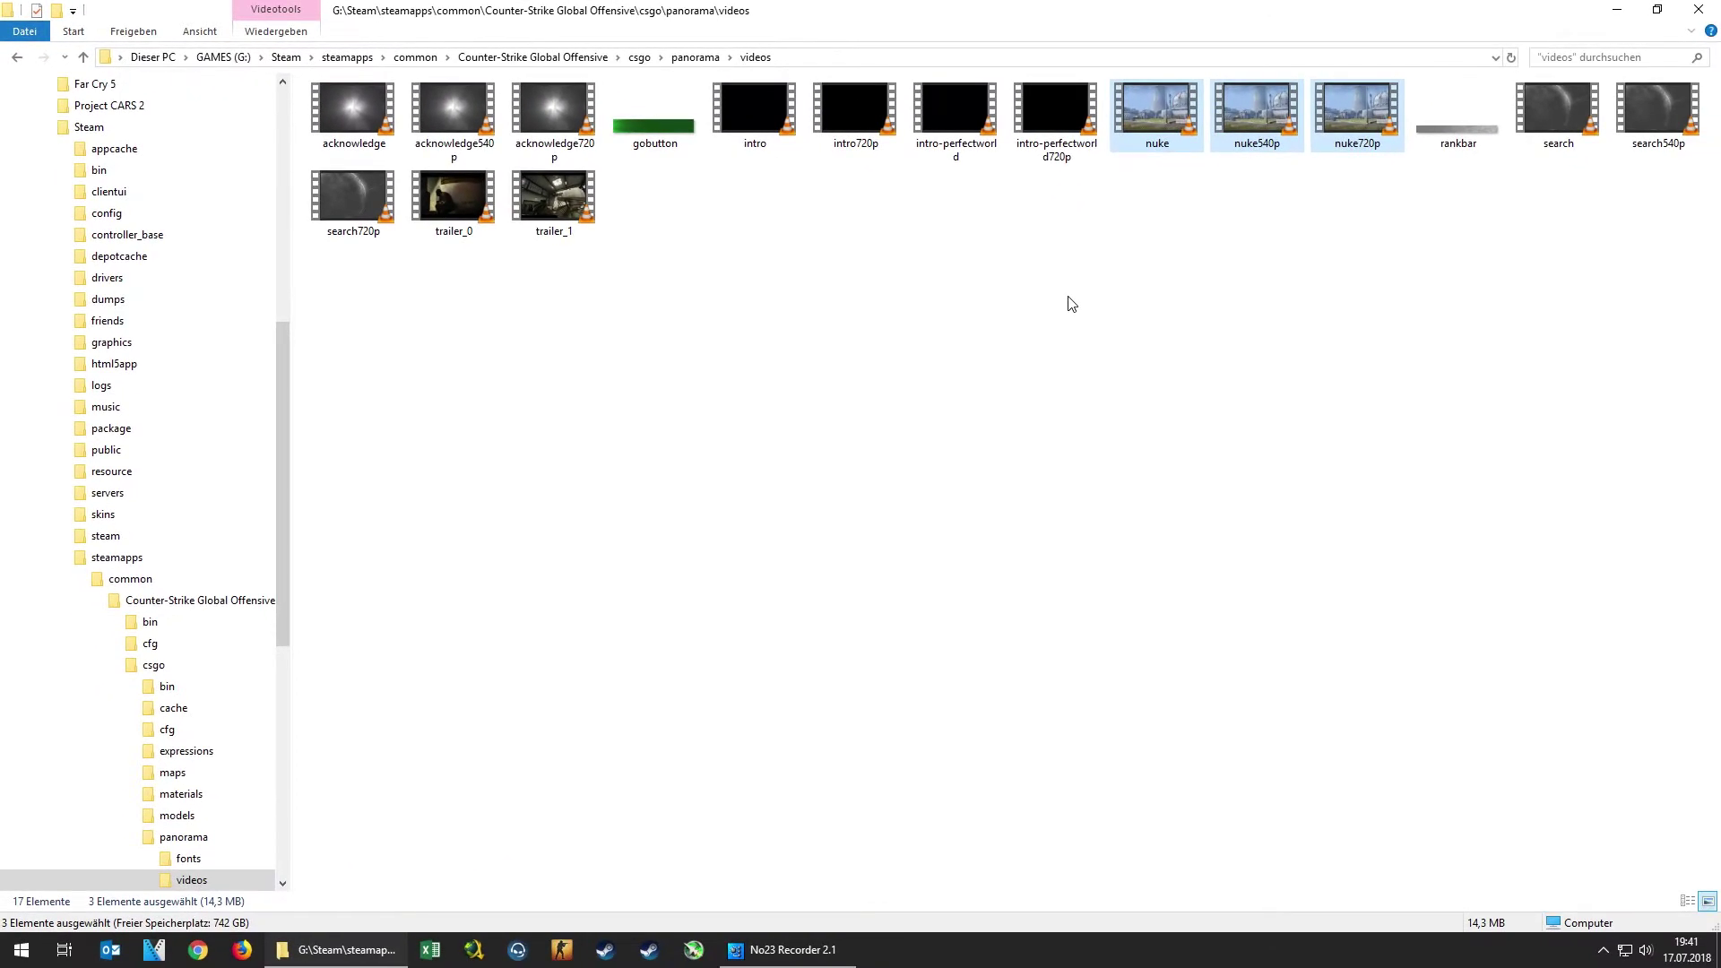
pyautogui.rightClick(1067, 296)
# - Paste Backup and the crispy nuke videos, replacing the three originals, and test-play nuke720p
pyautogui.click(1148, 421)
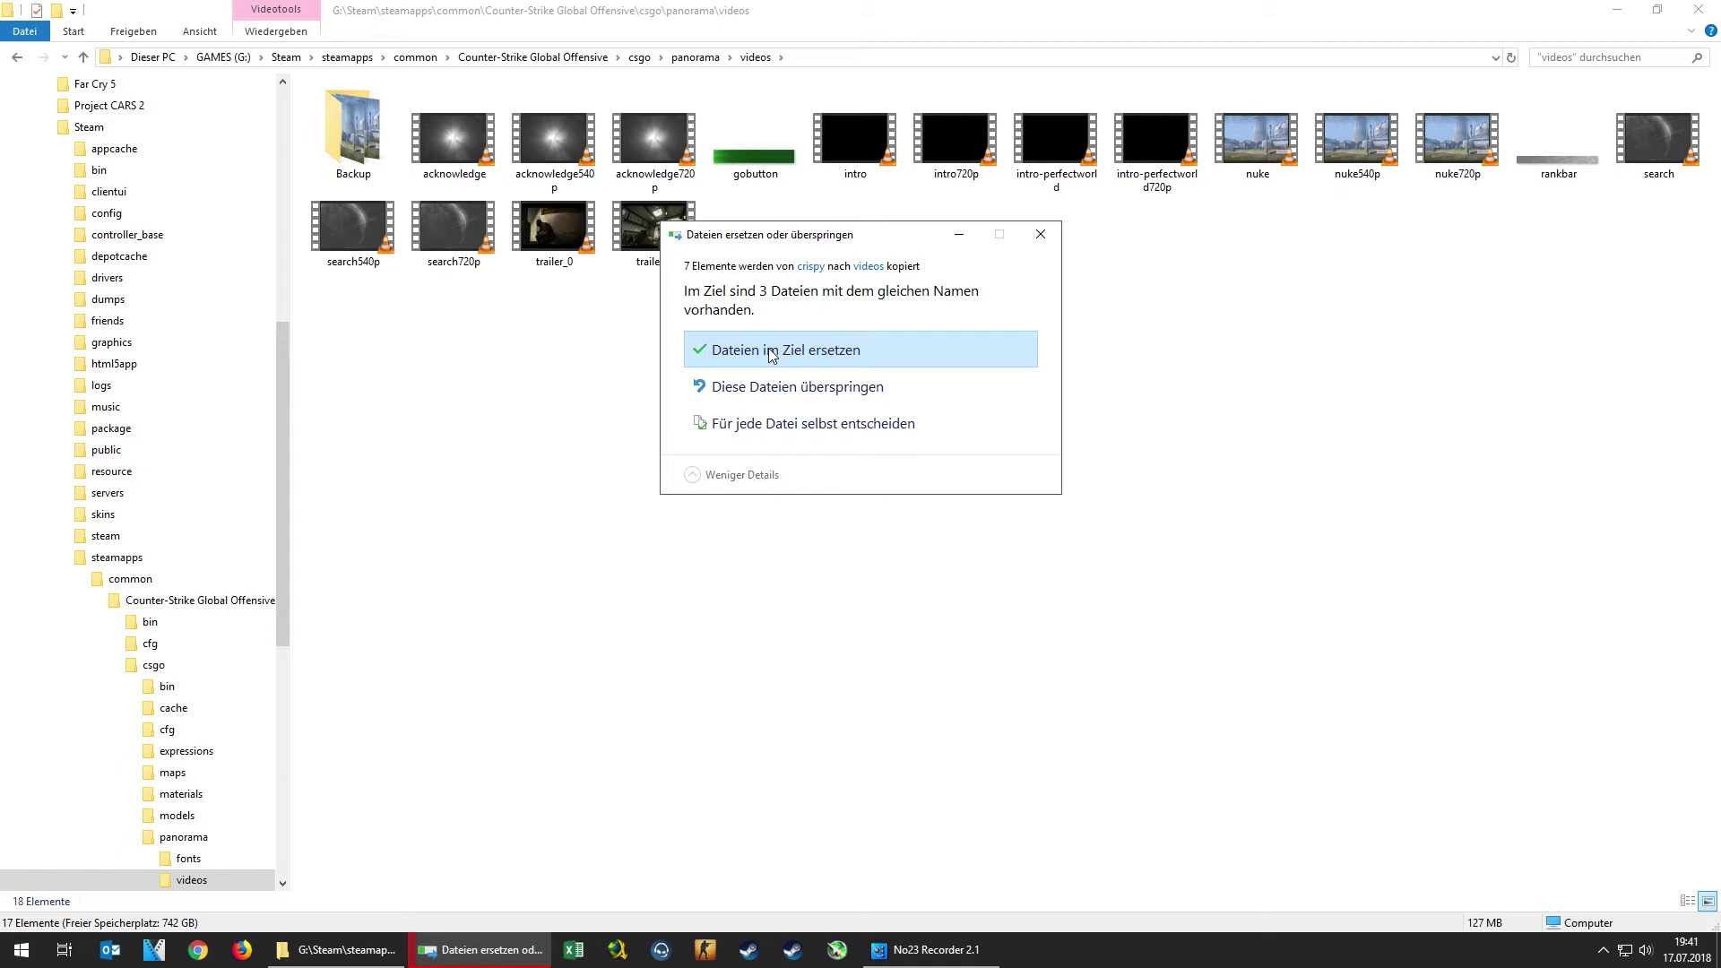
pyautogui.click(767, 347)
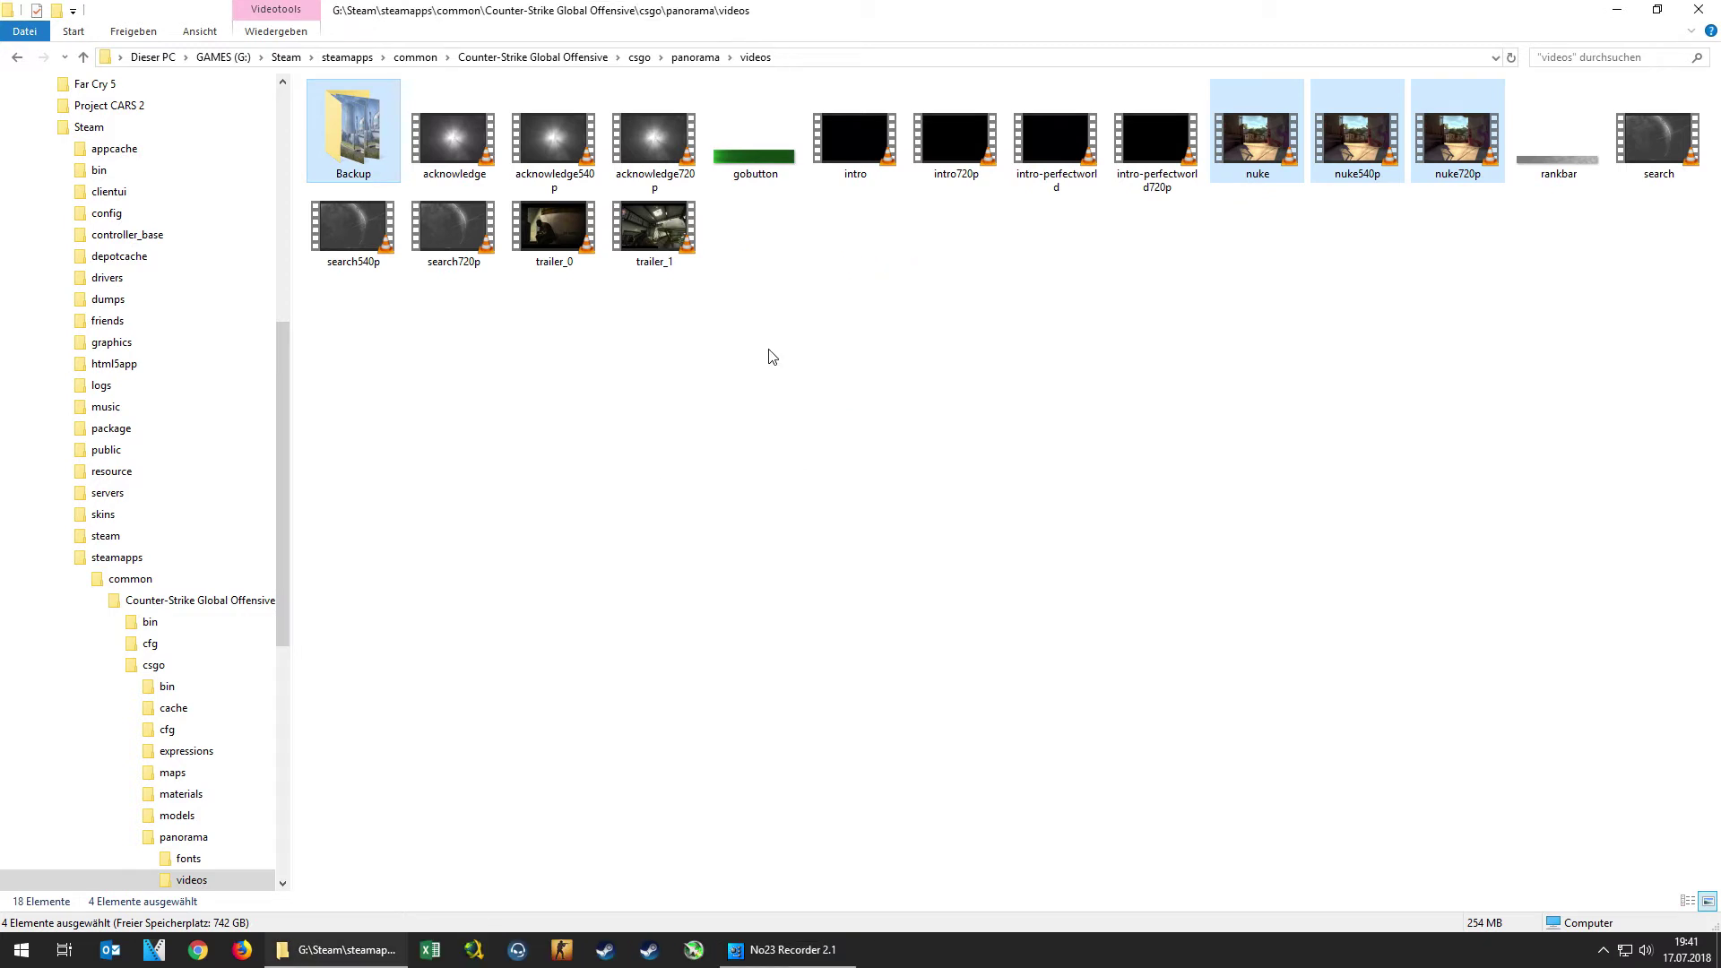
pyautogui.click(1461, 172)
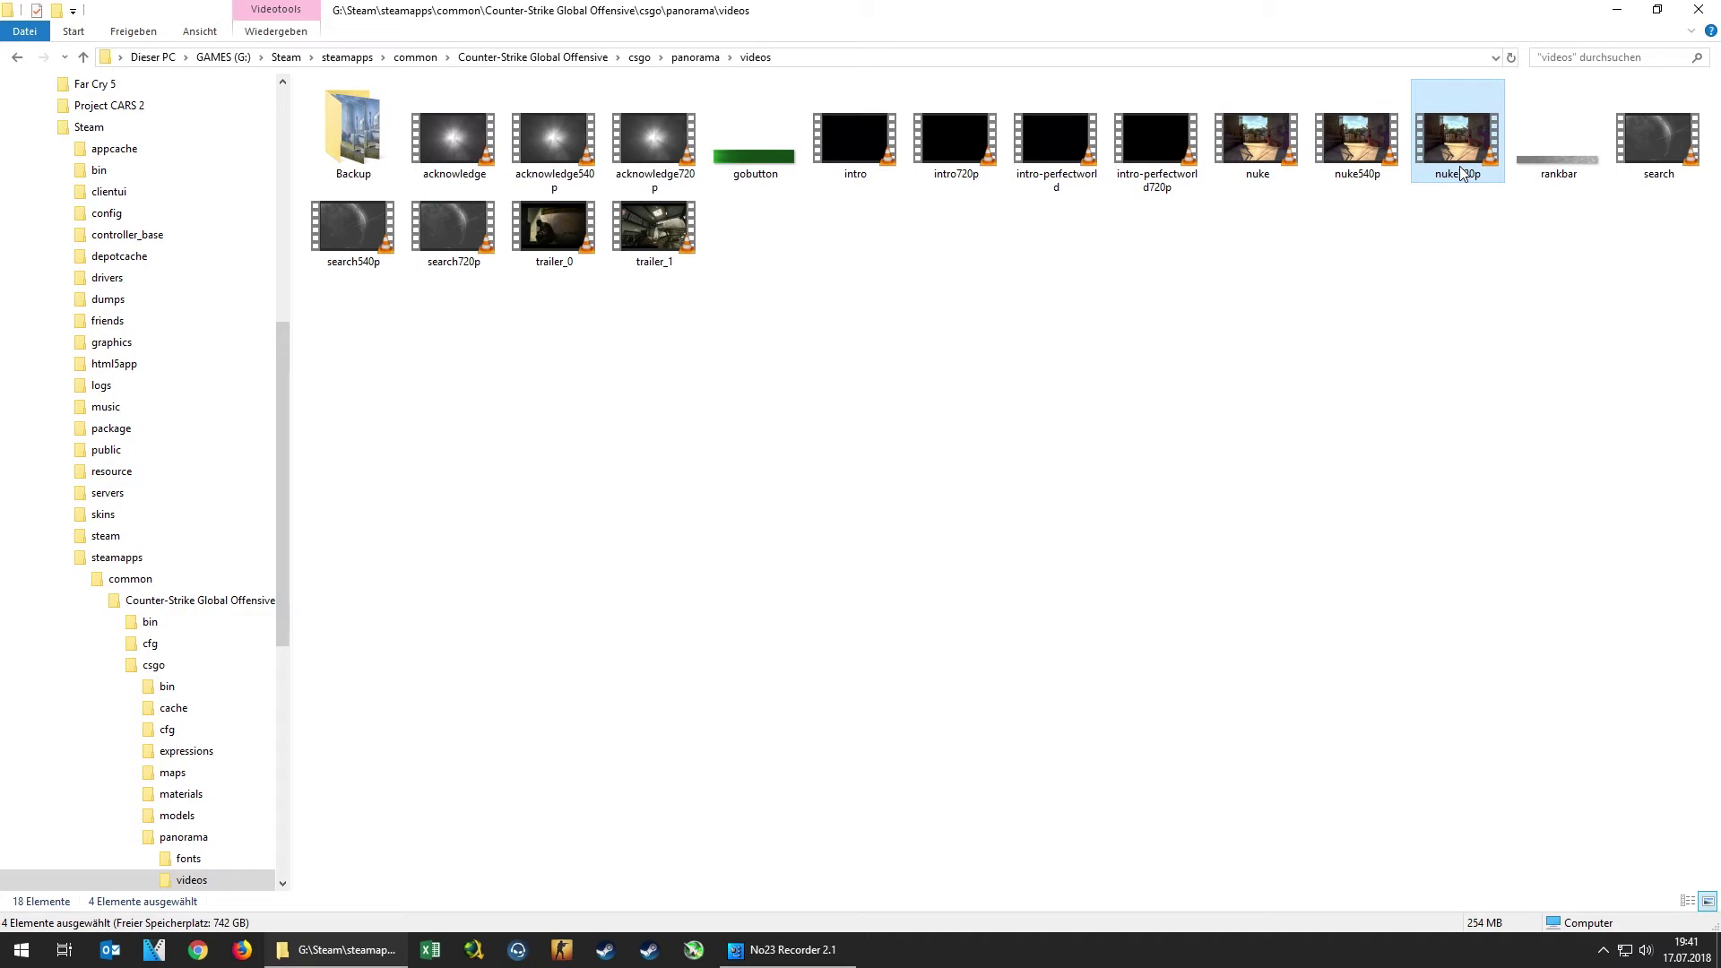
pyautogui.doubleClick(1462, 172)
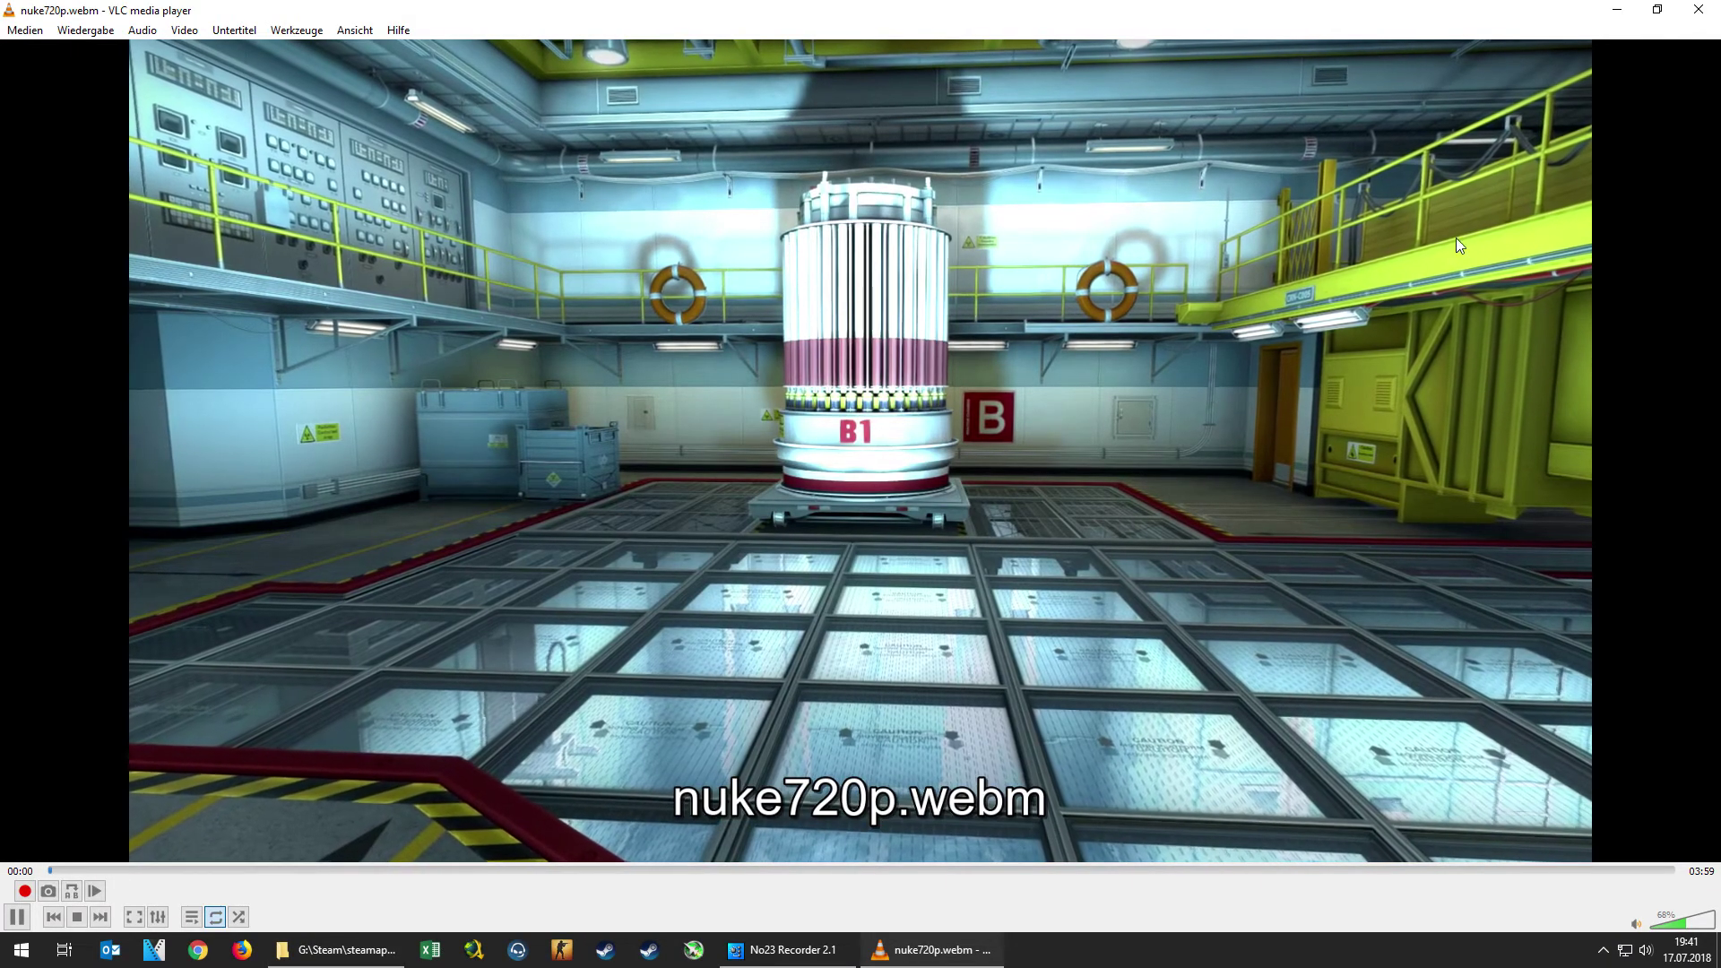
pyautogui.click(1699, 9)
pyautogui.doubleClick(358, 143)
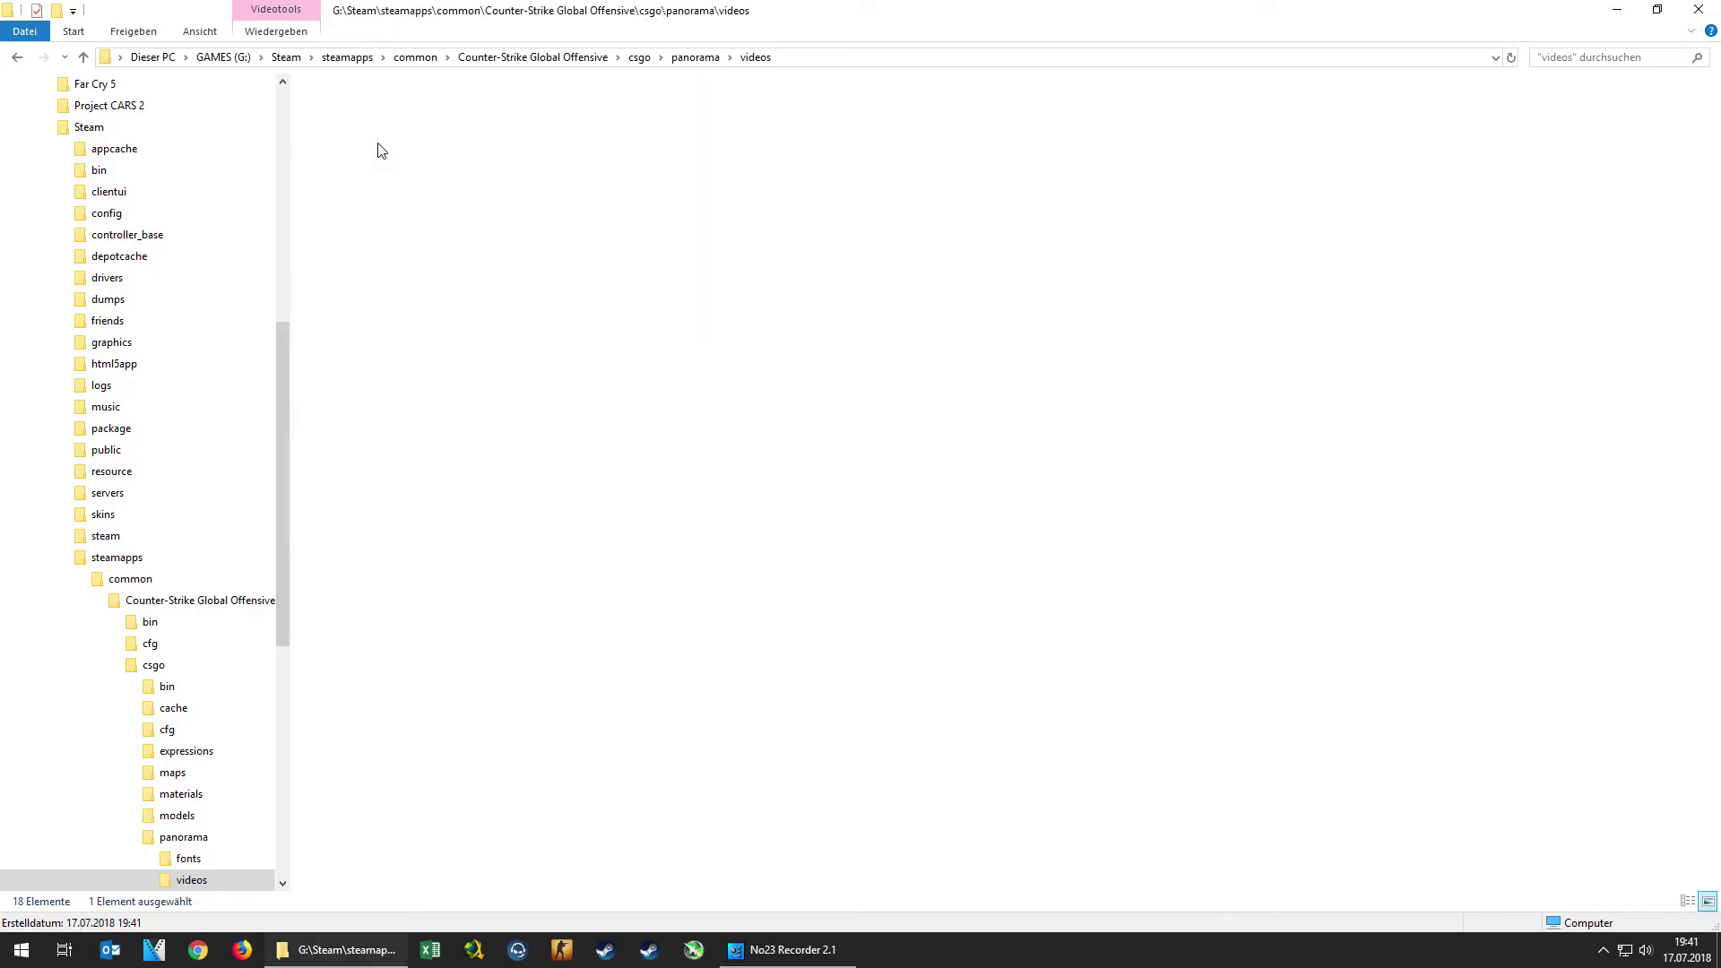